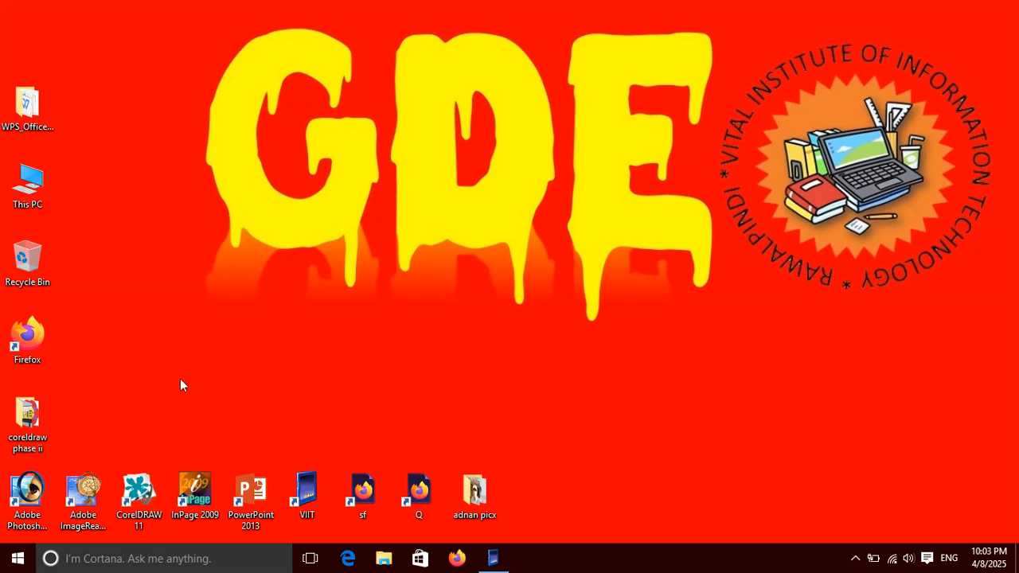
- Open the Firefox browser from the desktop and go to google.com
{"action": "double_click", "coordinate": [367, 494]}
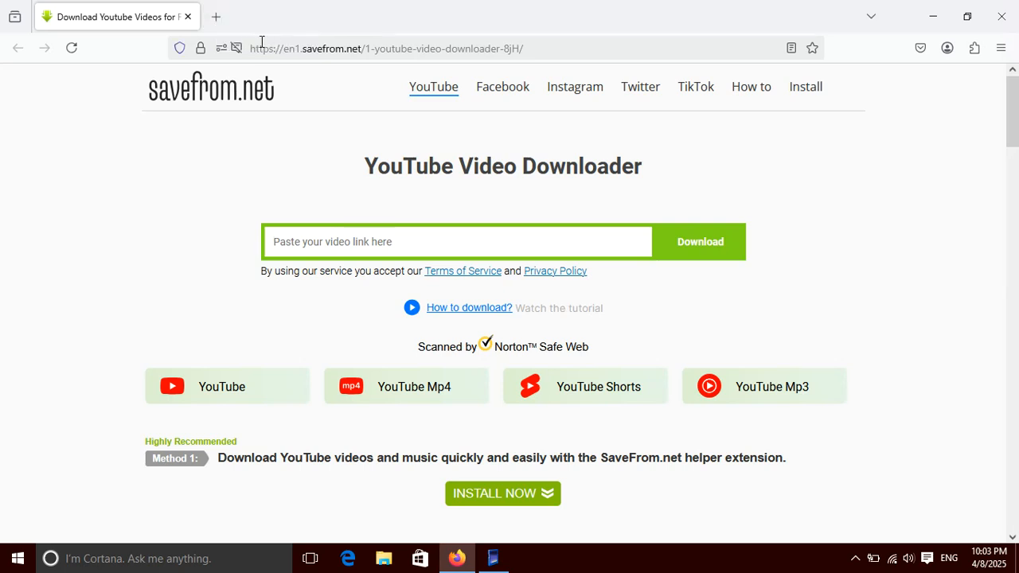
{"action": "left_click", "coordinate": [257, 45]}
{"action": "type", "text": "google"}
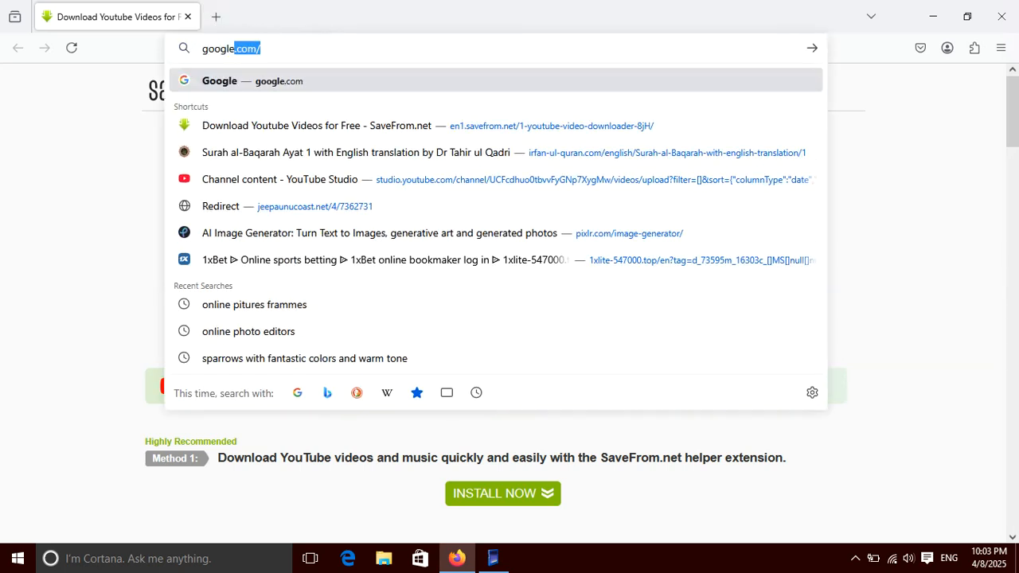
{"action": "key", "text": "Return"}
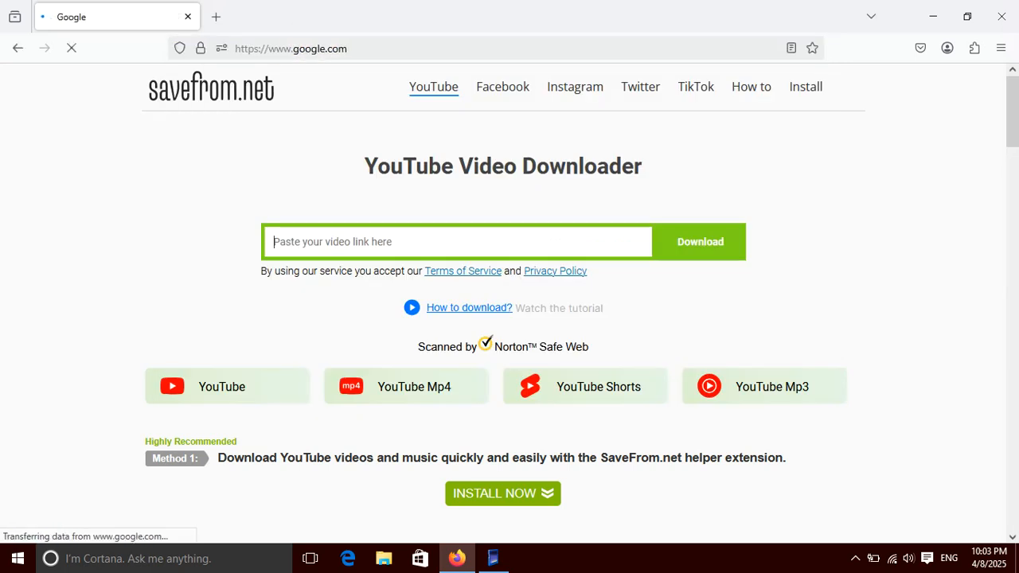
- Search Google for lunapic and open the LunaPic free online photo editor
{"action": "left_click", "coordinate": [478, 214]}
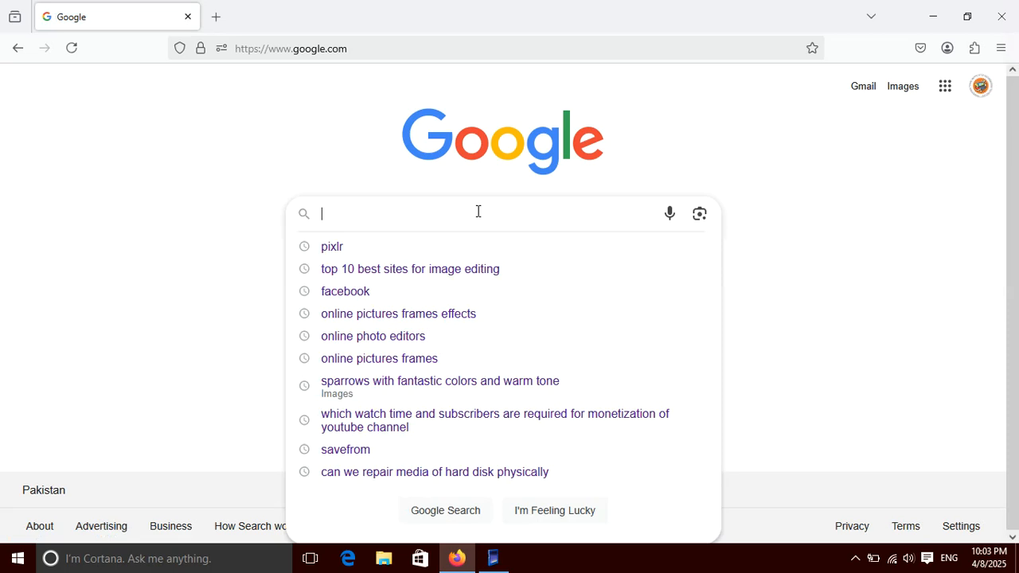
{"action": "type", "text": "luna"}
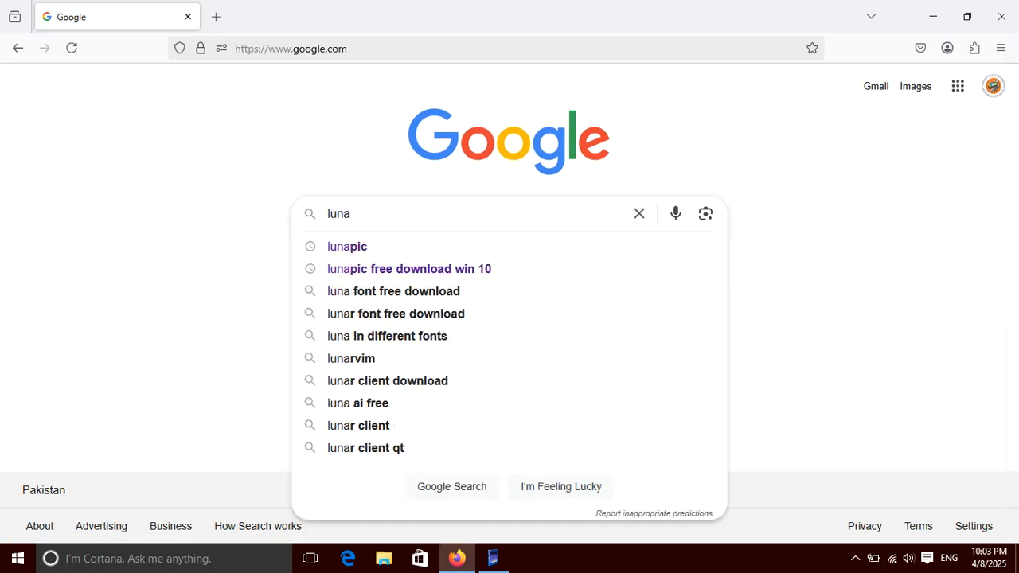
{"action": "type", "text": "pic"}
{"action": "key", "text": "Return"}
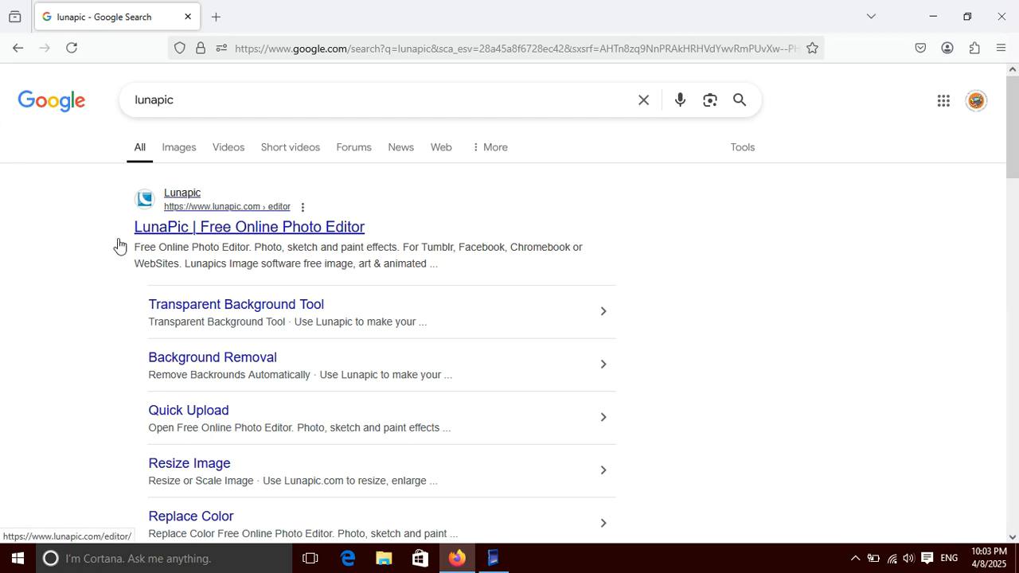
{"action": "left_click", "coordinate": [262, 228]}
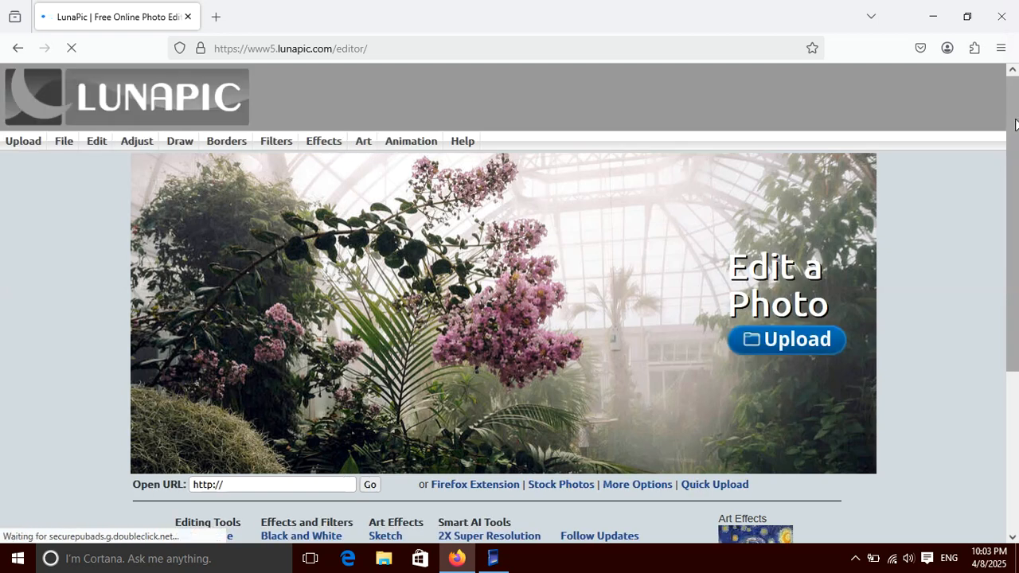
{"action": "mouse_move", "coordinate": [137, 141]}
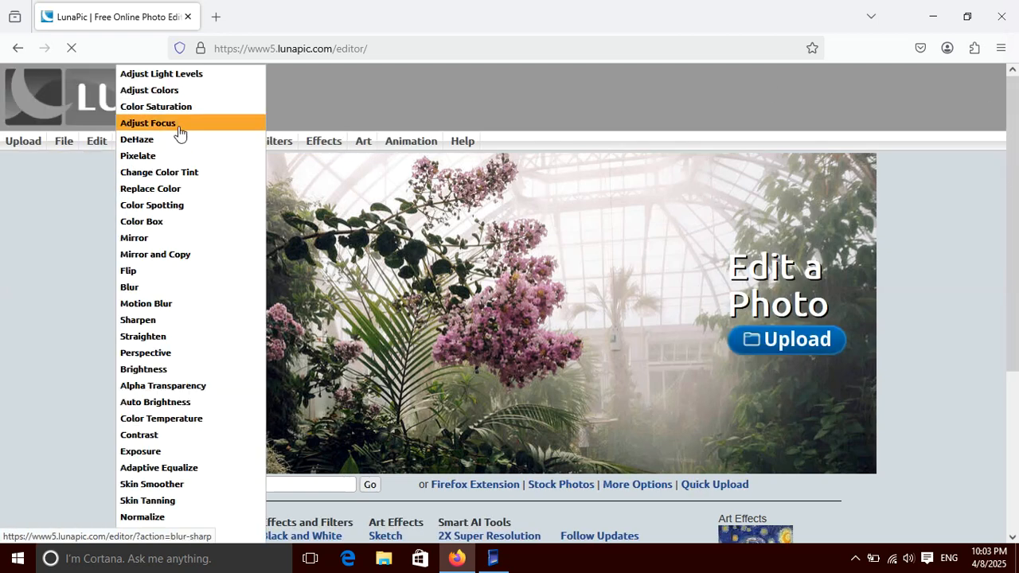
{"action": "mouse_move", "coordinate": [363, 141]}
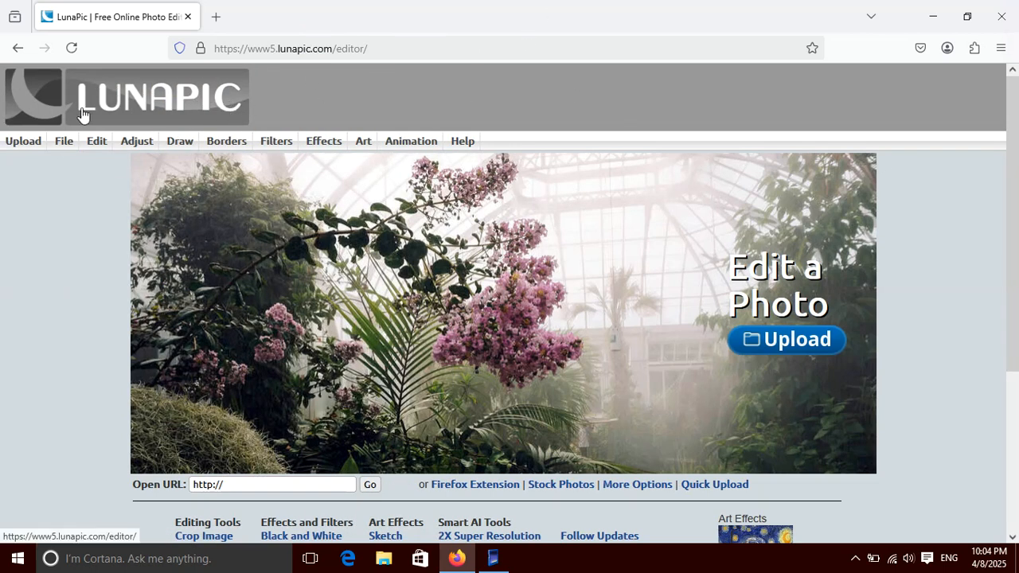
{"action": "scroll", "coordinate": [1015, 131], "scroll_direction": "down", "scroll_amount": 3}
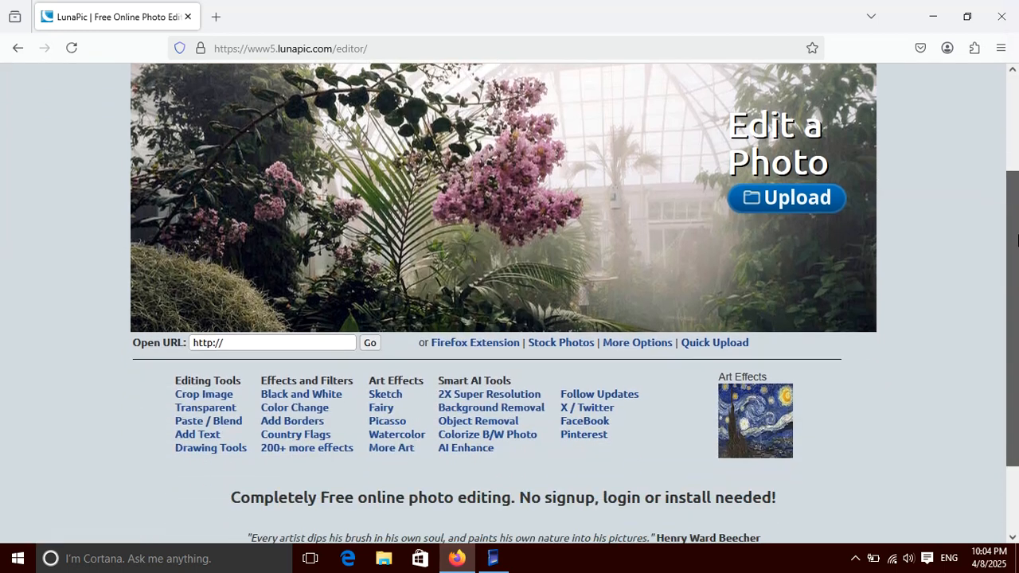
{"action": "scroll", "coordinate": [939, 181], "scroll_direction": "up", "scroll_amount": 3}
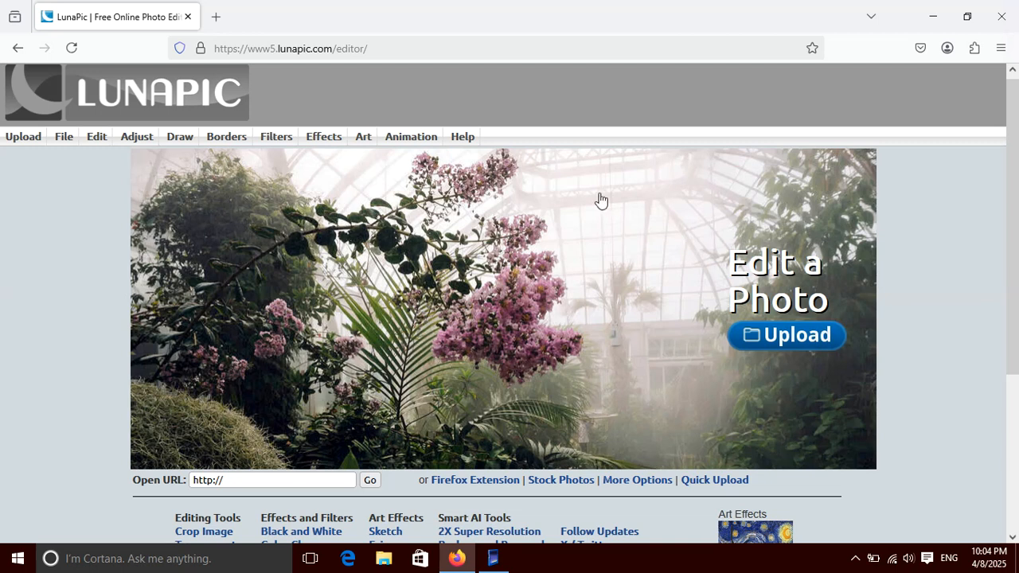
- Upload the photo IMG-20200725-WA0009 from the personal pictures folder on the Desktop for editing
{"action": "left_click", "coordinate": [64, 137]}
{"action": "left_click", "coordinate": [791, 338]}
{"action": "double_click", "coordinate": [191, 113]}
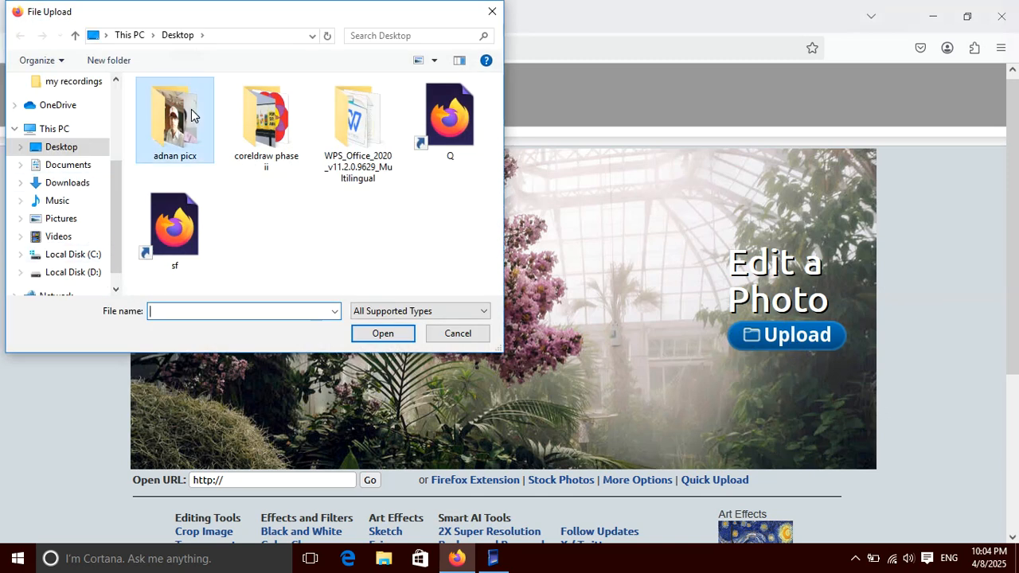
{"action": "scroll", "coordinate": [231, 199], "scroll_direction": "down", "scroll_amount": 3}
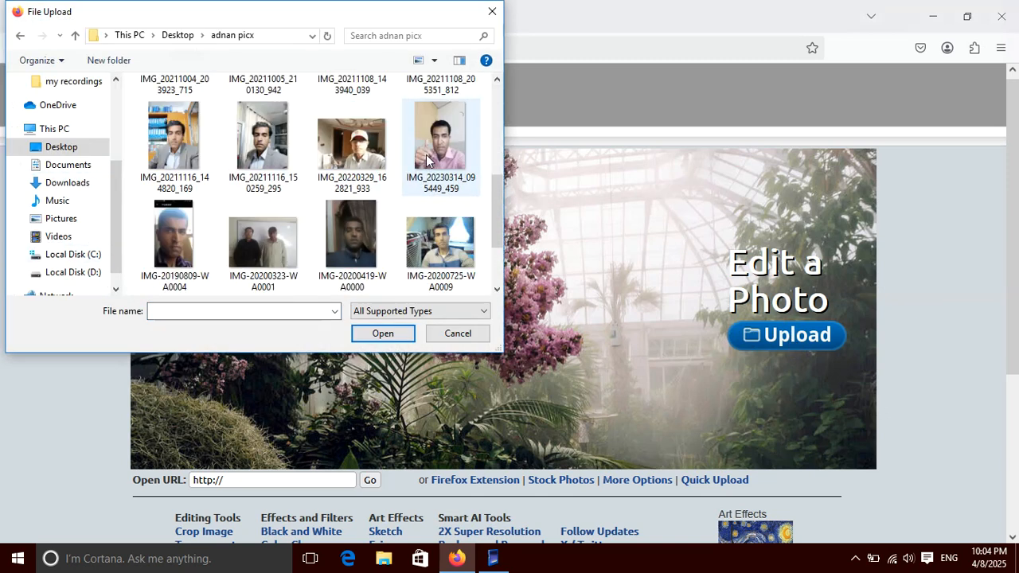
{"action": "double_click", "coordinate": [444, 238]}
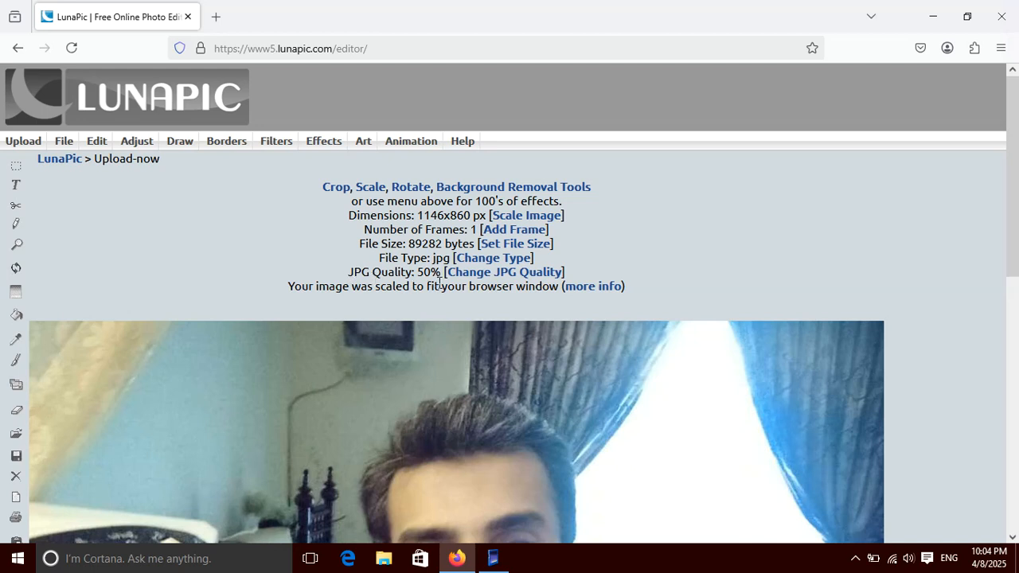
- Set the photo's JPG quality to 60 and look over the picture
{"action": "left_click", "coordinate": [516, 273]}
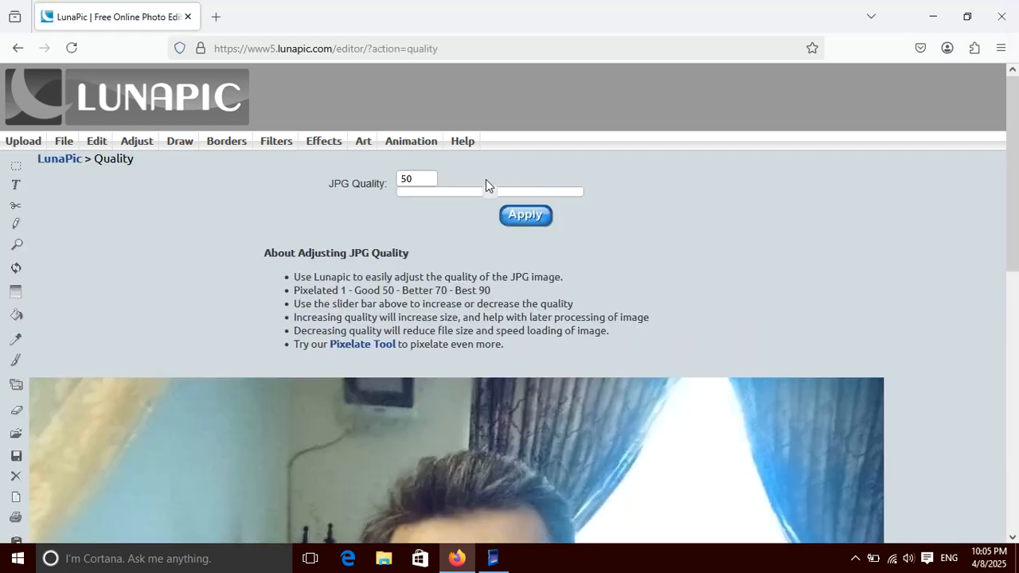
{"action": "left_click_drag", "start_coordinate": [487, 193], "coordinate": [507, 192]}
{"action": "scroll", "coordinate": [412, 218], "scroll_direction": "down", "scroll_amount": 5}
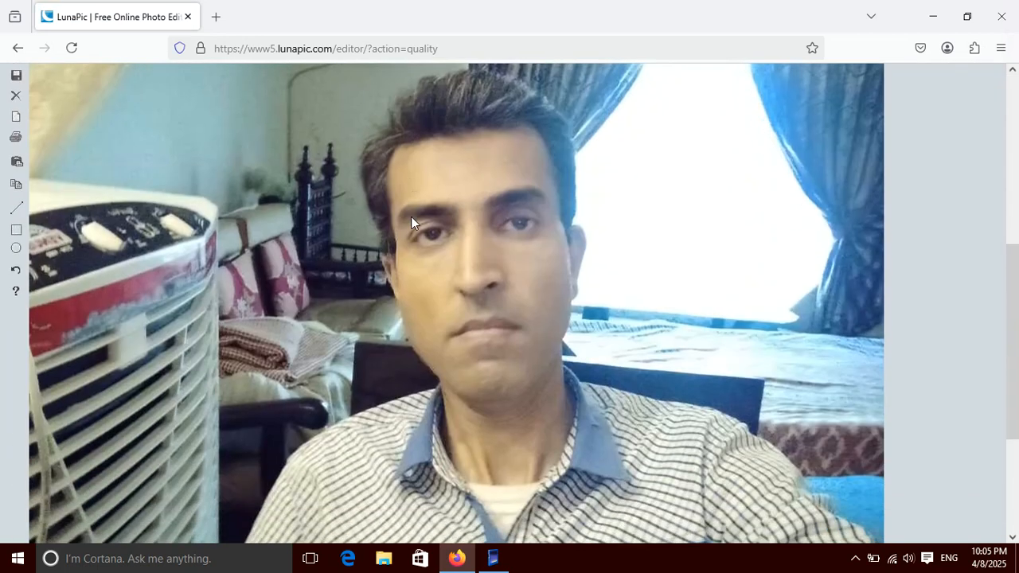
{"action": "scroll", "coordinate": [411, 217], "scroll_direction": "up", "scroll_amount": 5}
{"action": "scroll", "coordinate": [555, 279], "scroll_direction": "down", "scroll_amount": 4}
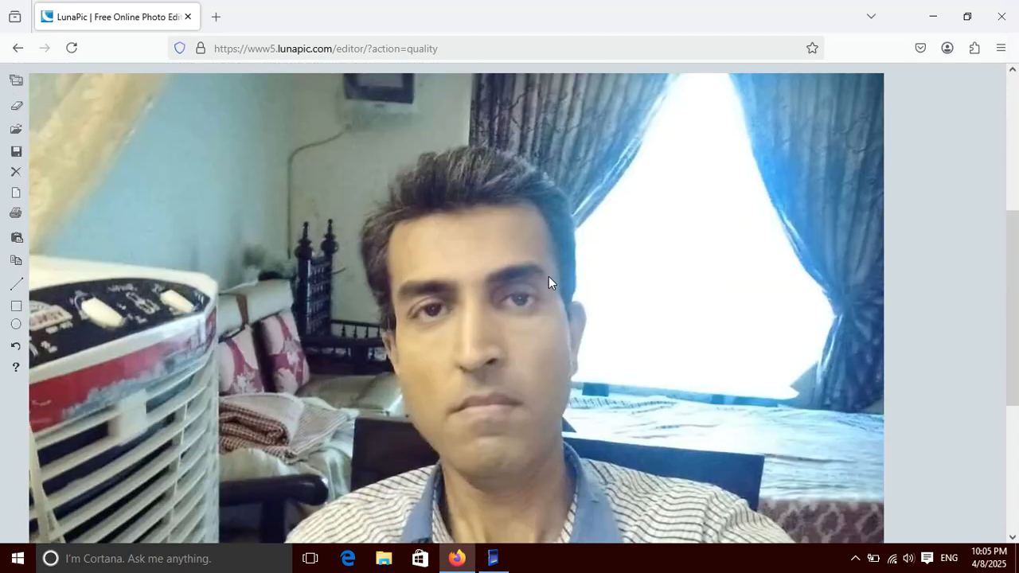
{"action": "scroll", "coordinate": [604, 231], "scroll_direction": "down", "scroll_amount": 2}
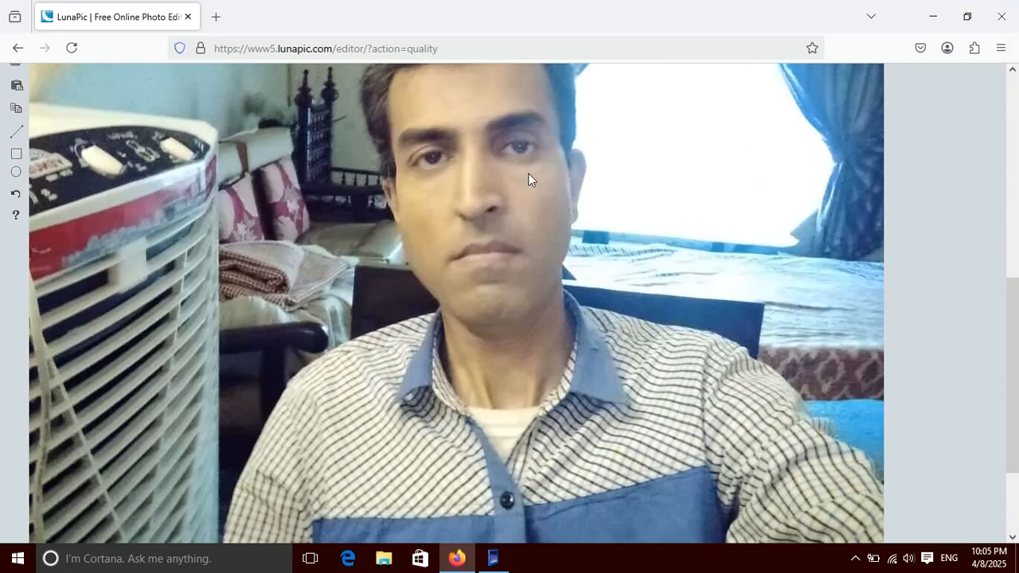
{"action": "scroll", "coordinate": [676, 318], "scroll_direction": "up", "scroll_amount": 2}
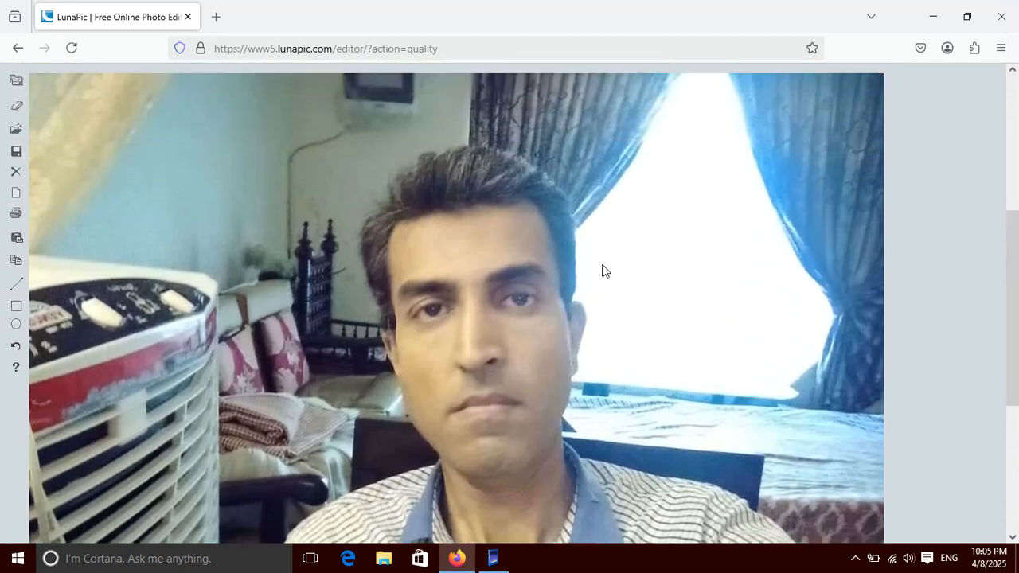
{"action": "scroll", "coordinate": [602, 271], "scroll_direction": "up", "scroll_amount": 4}
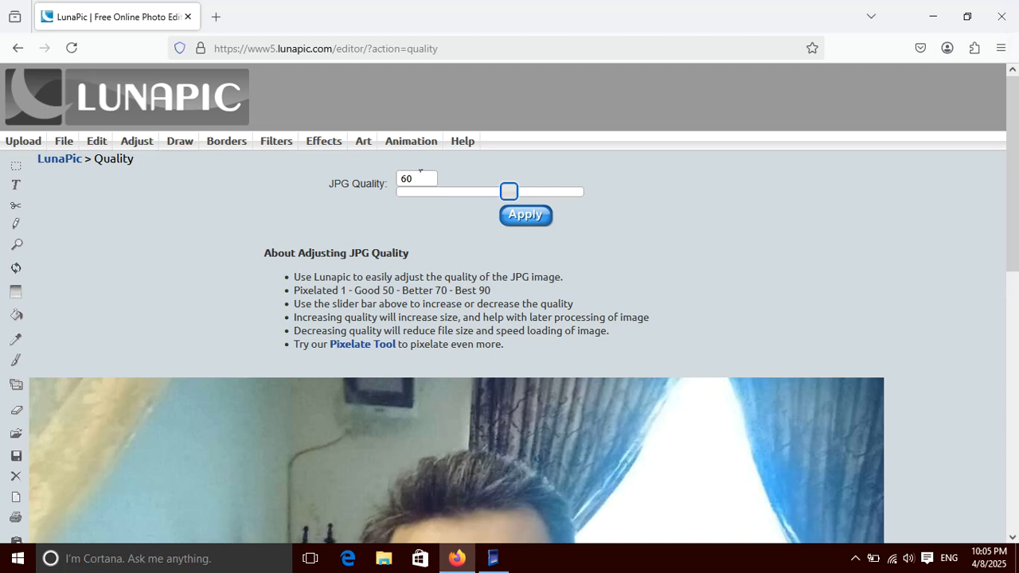
- Apply the JPG quality of 60 to the uploaded photo
{"action": "left_click_drag", "start_coordinate": [424, 174], "coordinate": [393, 183]}
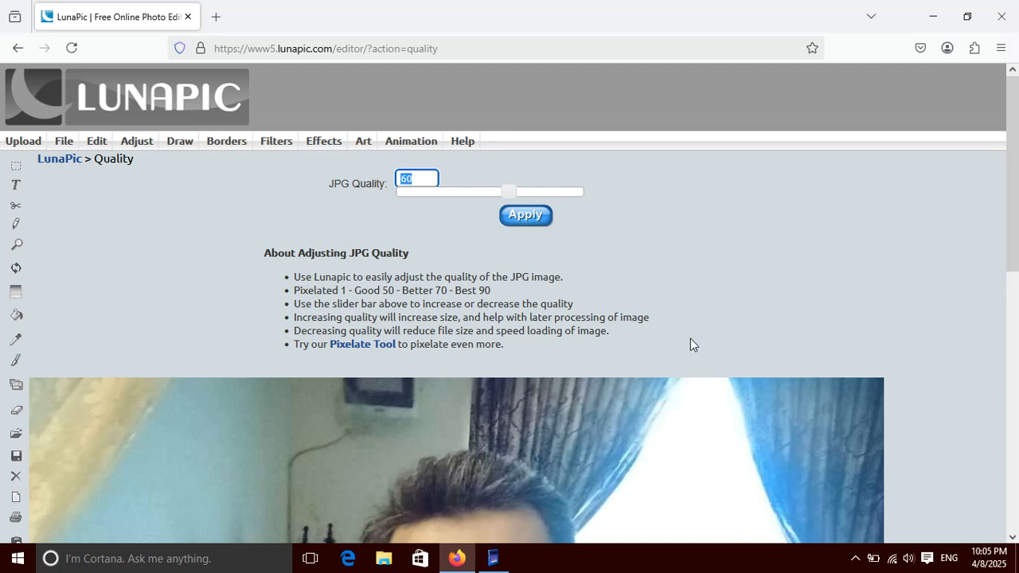
{"action": "mouse_move", "coordinate": [1014, 152]}
{"action": "left_mouse_down"}
{"action": "mouse_move", "coordinate": [1018, 433]}
{"action": "mouse_move", "coordinate": [1017, 170]}
{"action": "left_mouse_up"}
{"action": "left_click", "coordinate": [878, 90]}
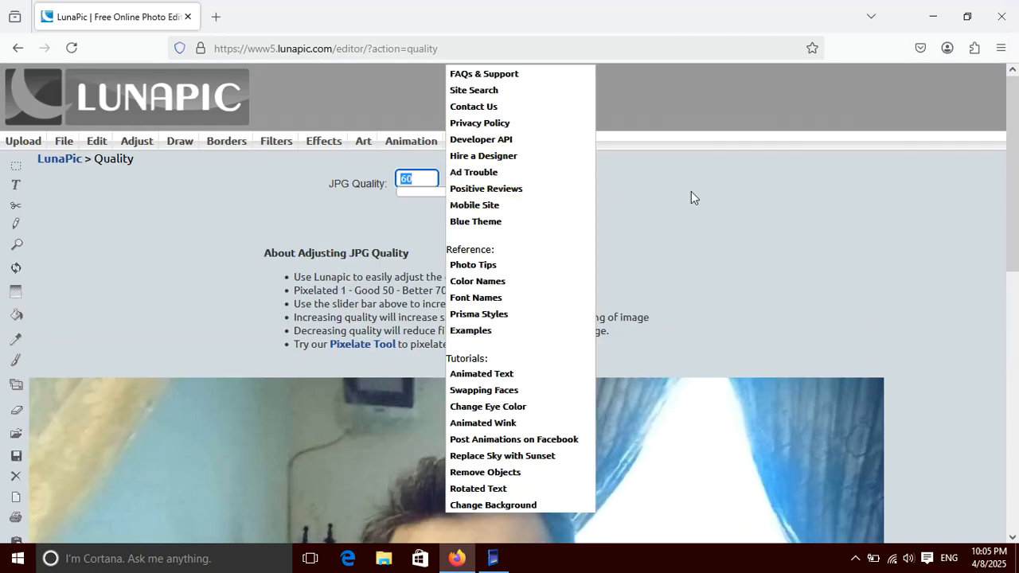
{"action": "left_click", "coordinate": [716, 196]}
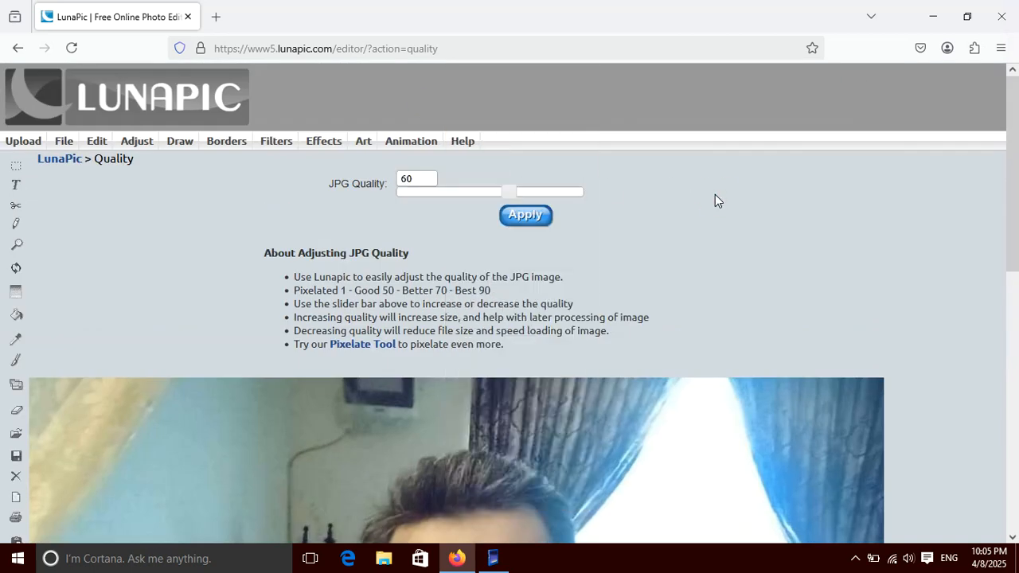
{"action": "left_click", "coordinate": [524, 216]}
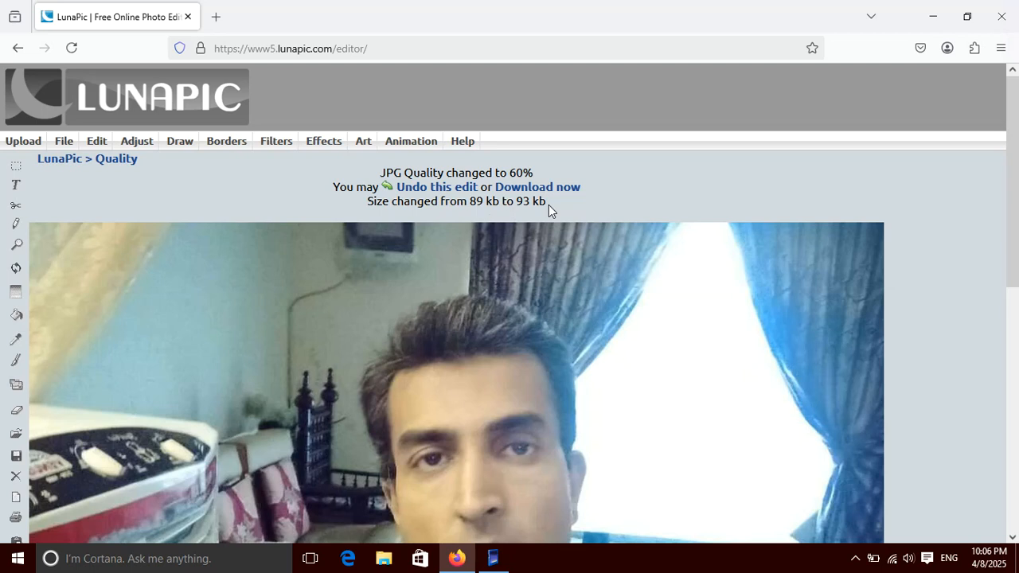
- Restore the image saved before the quality change from the undo history, requesting to clear the history but choosing to keep the images
{"action": "scroll", "coordinate": [585, 208], "scroll_direction": "down", "scroll_amount": 6}
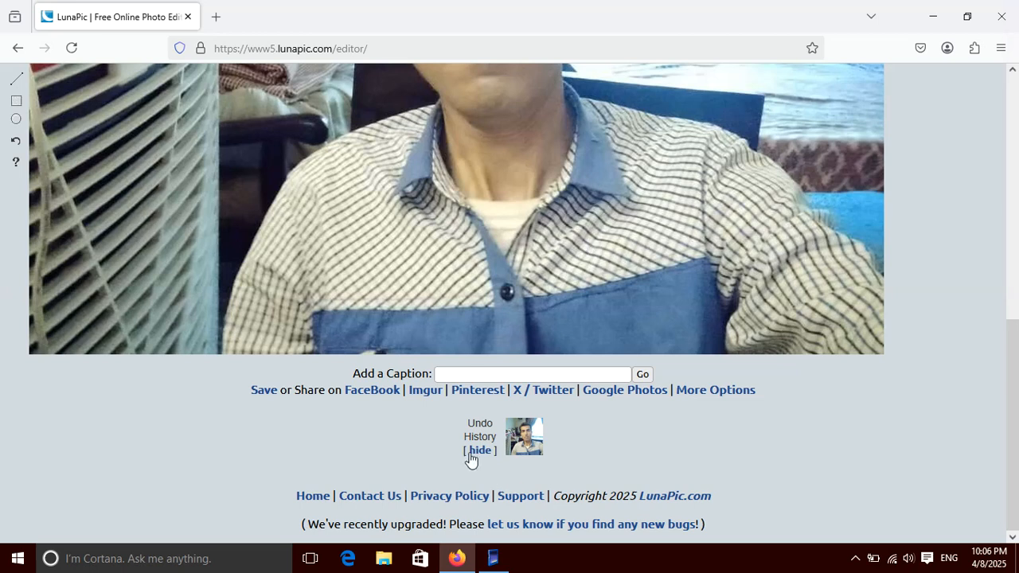
{"action": "left_click", "coordinate": [532, 434]}
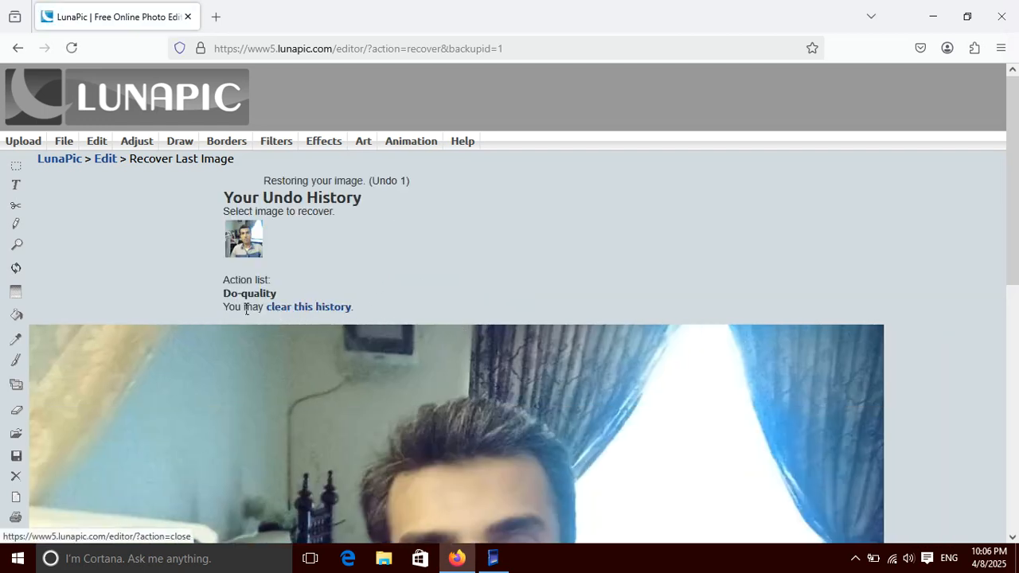
{"action": "left_click", "coordinate": [315, 308]}
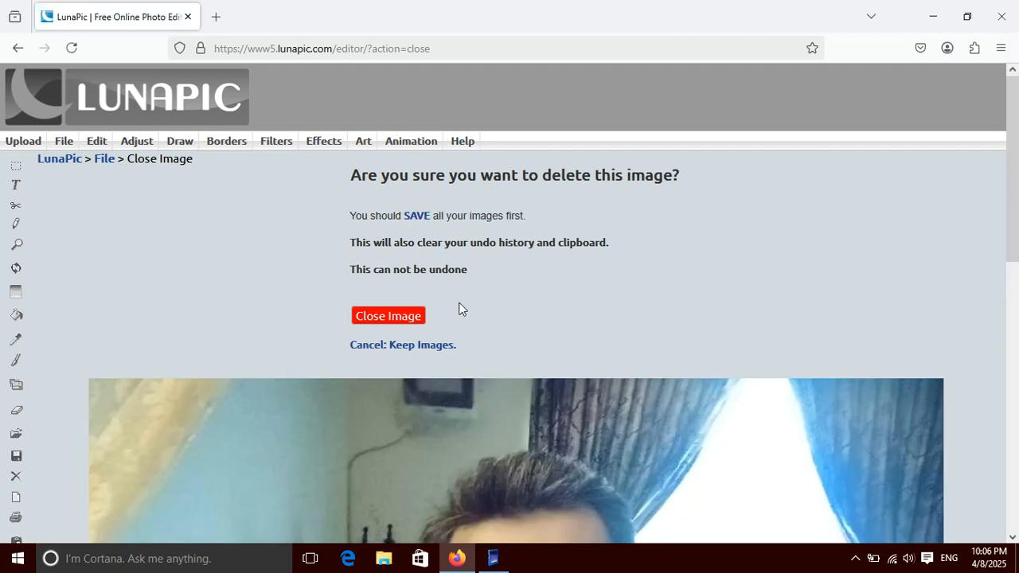
{"action": "left_click", "coordinate": [419, 348]}
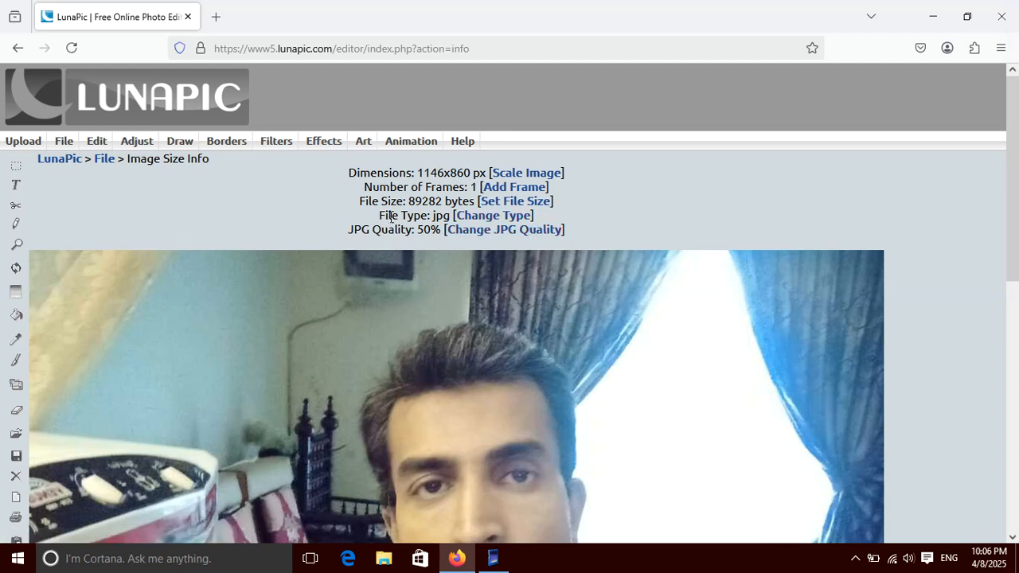
- Change the photo's file type by converting it to PNG
{"action": "left_click", "coordinate": [514, 218]}
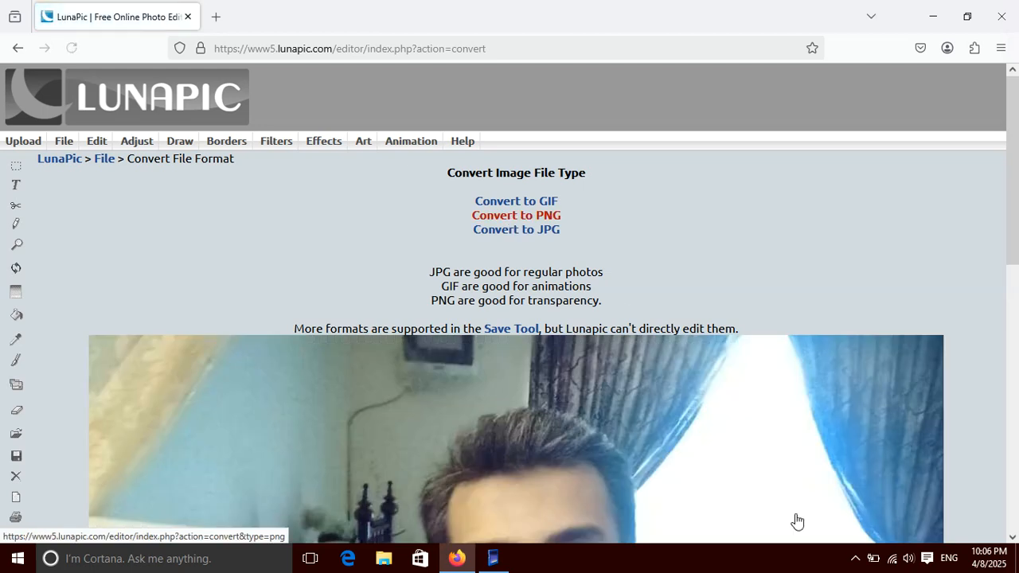
{"action": "left_click_drag", "start_coordinate": [1011, 130], "coordinate": [960, 138]}
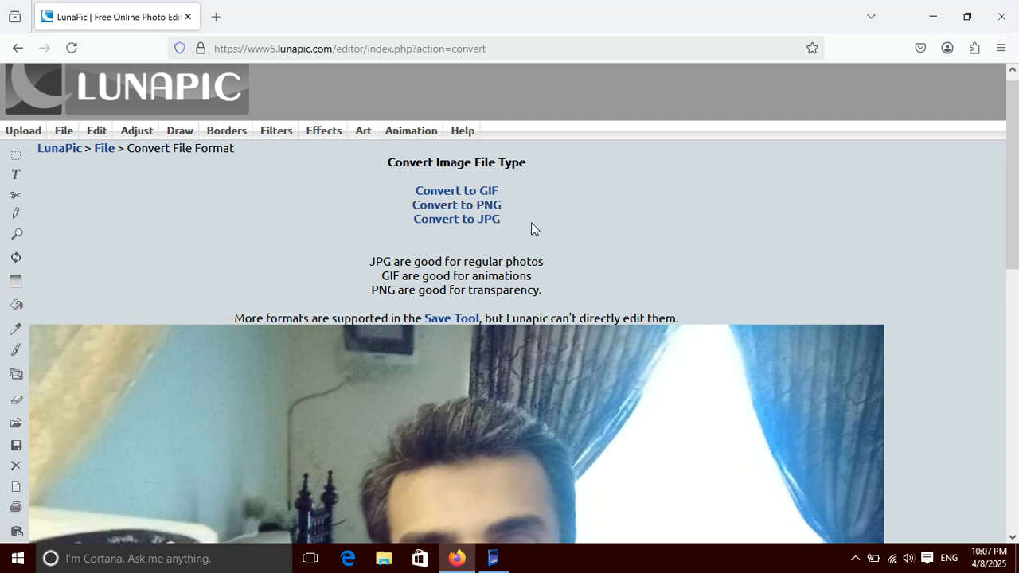
{"action": "left_click", "coordinate": [492, 205]}
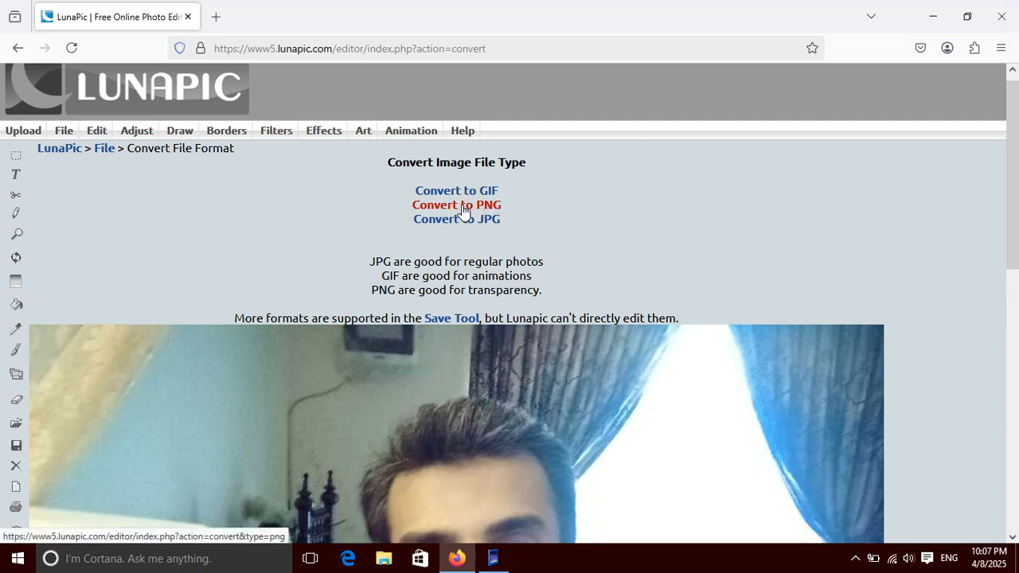
{"action": "left_click", "coordinate": [462, 201]}
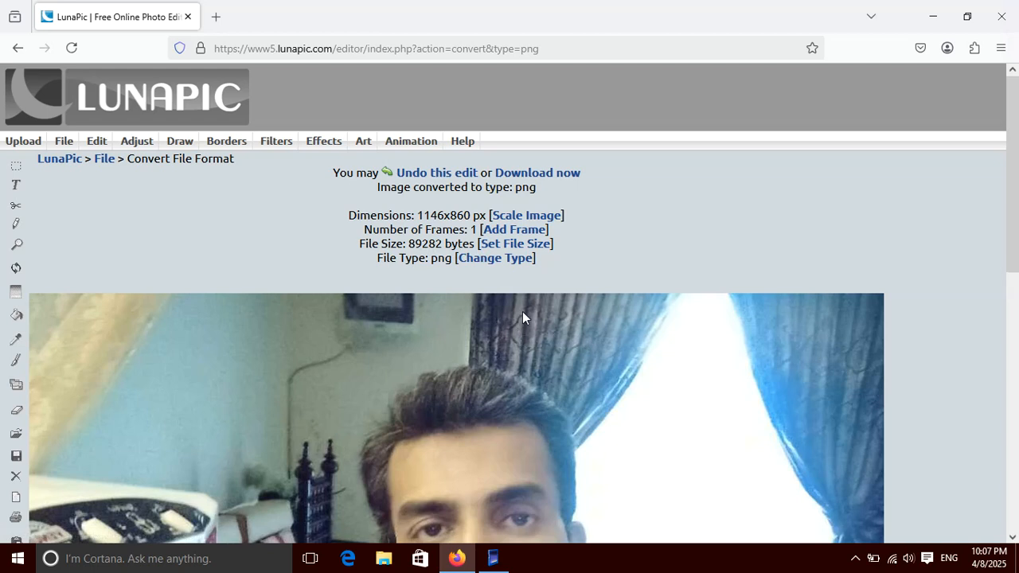
- Restore the JPG version saved before the PNG conversion from the undo history, and cancel clearing the history to keep the images
{"action": "scroll", "coordinate": [522, 311], "scroll_direction": "down", "scroll_amount": 7}
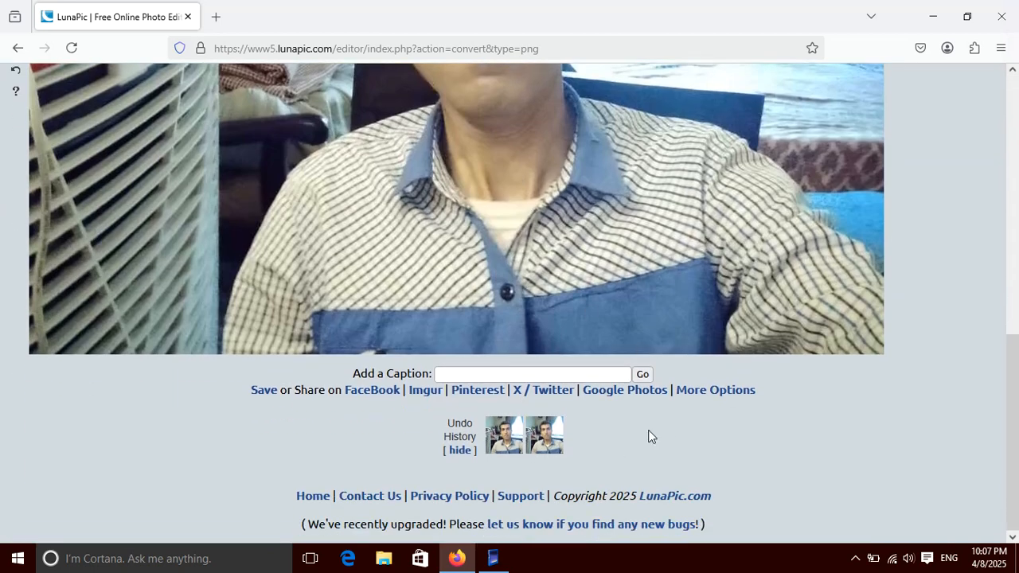
{"action": "left_click", "coordinate": [543, 430]}
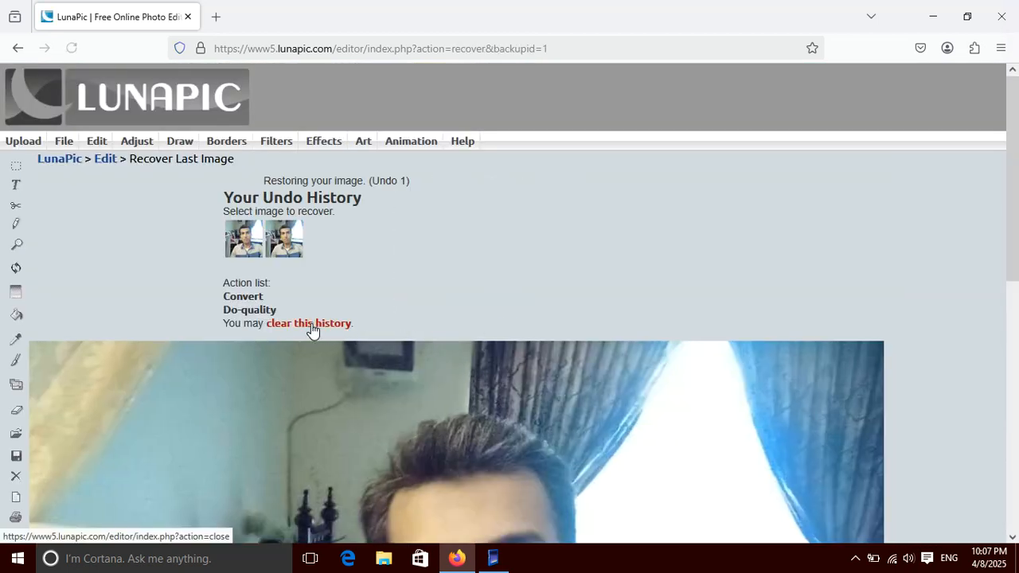
{"action": "left_click", "coordinate": [313, 324]}
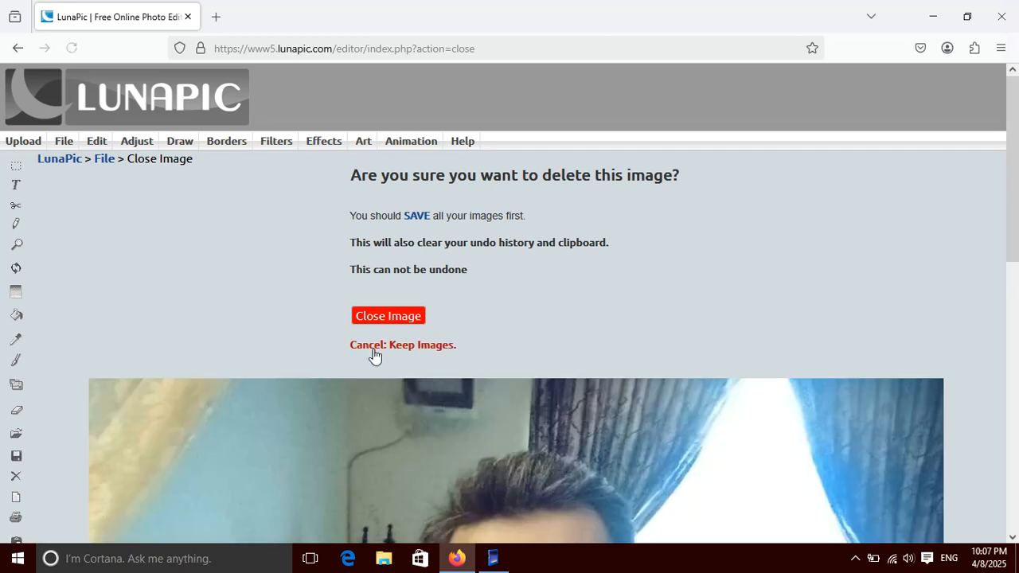
{"action": "left_click", "coordinate": [425, 347]}
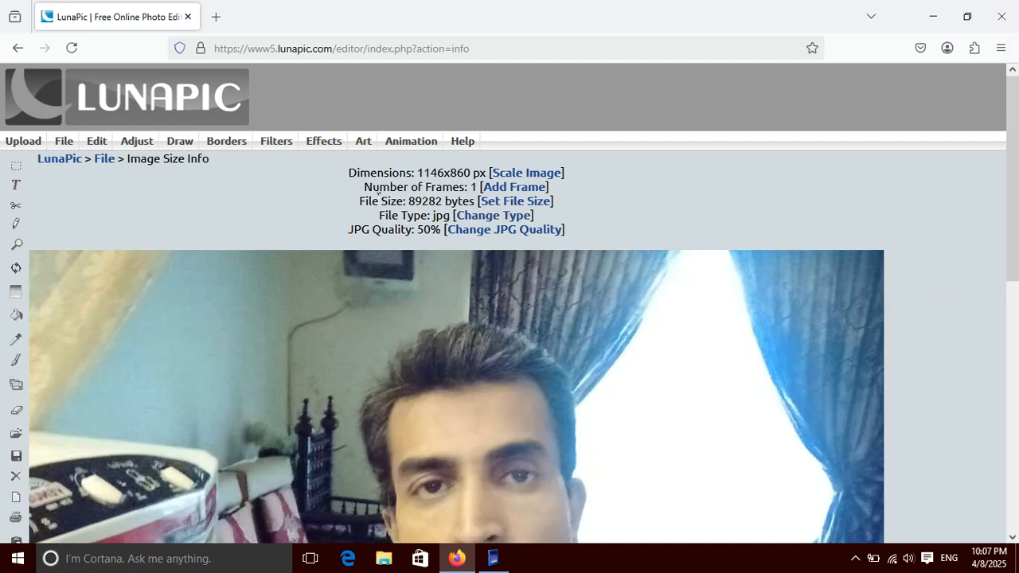
- Start scaling the photo, trying a width of 100 pixels and a height of 100 pixels
{"action": "left_click", "coordinate": [545, 172]}
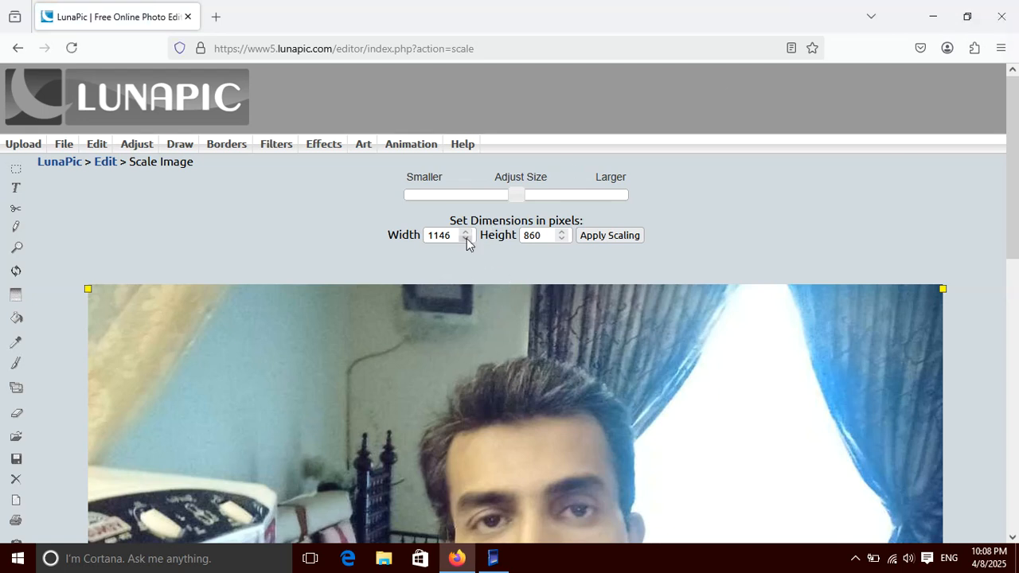
{"action": "left_click_drag", "start_coordinate": [450, 235], "coordinate": [410, 234]}
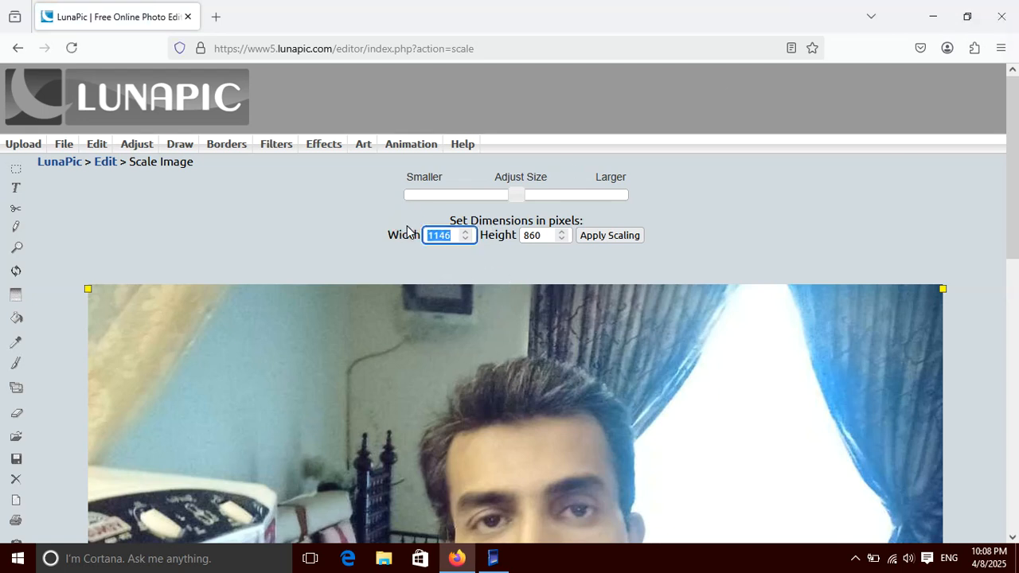
{"action": "type", "text": "100"}
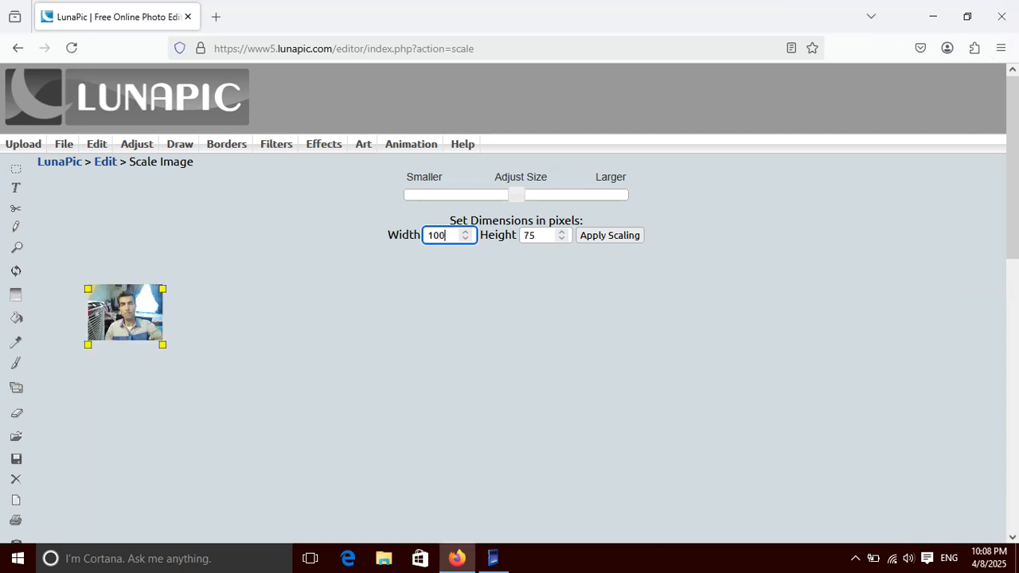
{"action": "left_click_drag", "start_coordinate": [544, 237], "coordinate": [510, 239]}
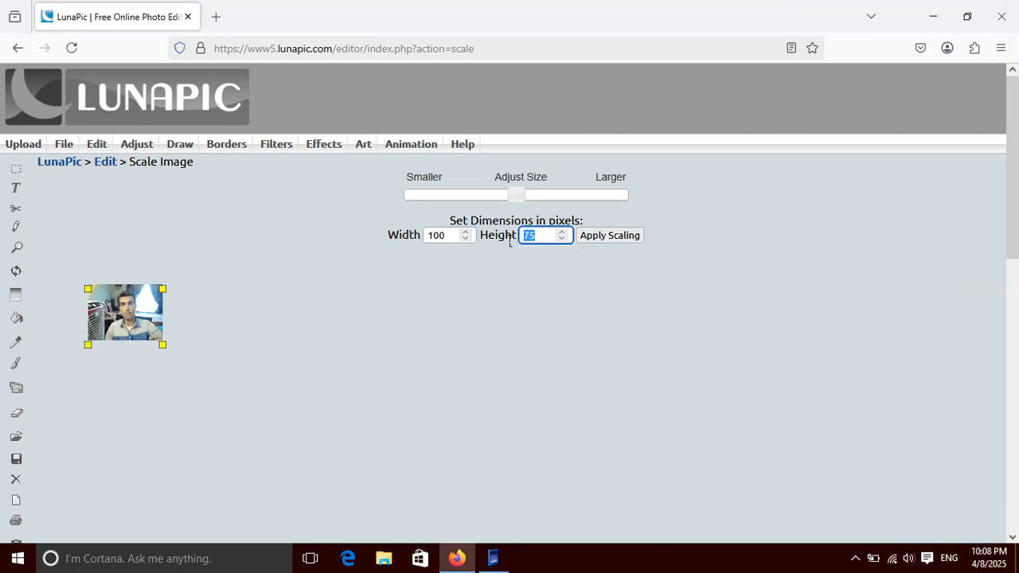
{"action": "type", "text": "100"}
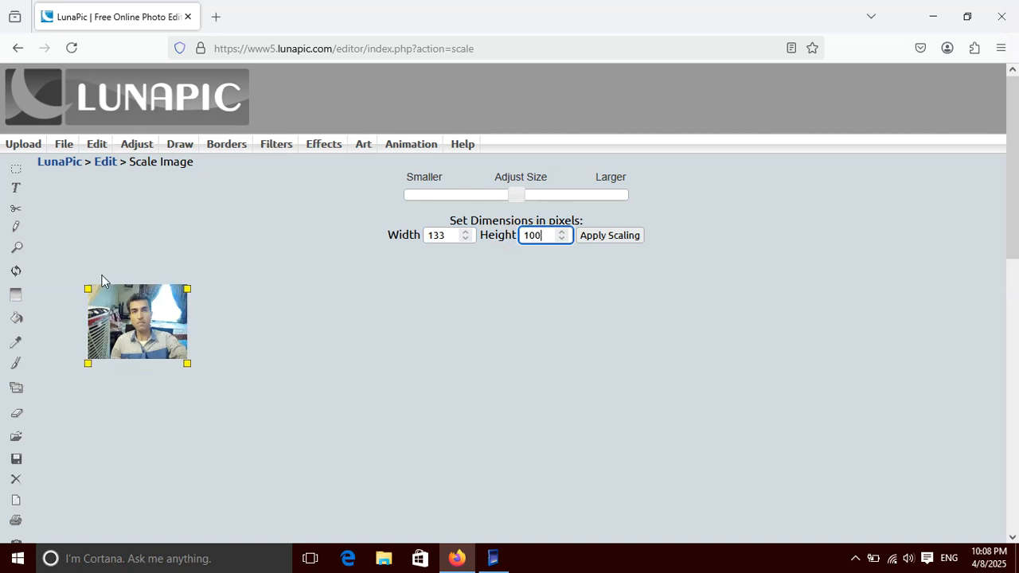
{"action": "left_click", "coordinate": [449, 237]}
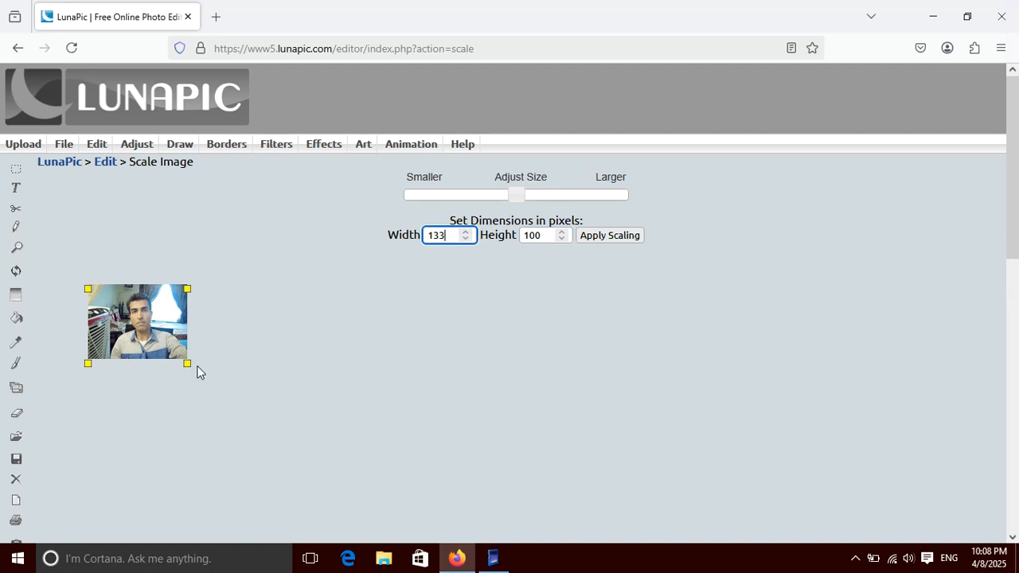
- Scale the photo freehand by its lower-right corner to 197 by 160 pixels, apply the scaling and download the result
{"action": "left_click_drag", "start_coordinate": [188, 362], "coordinate": [249, 397]}
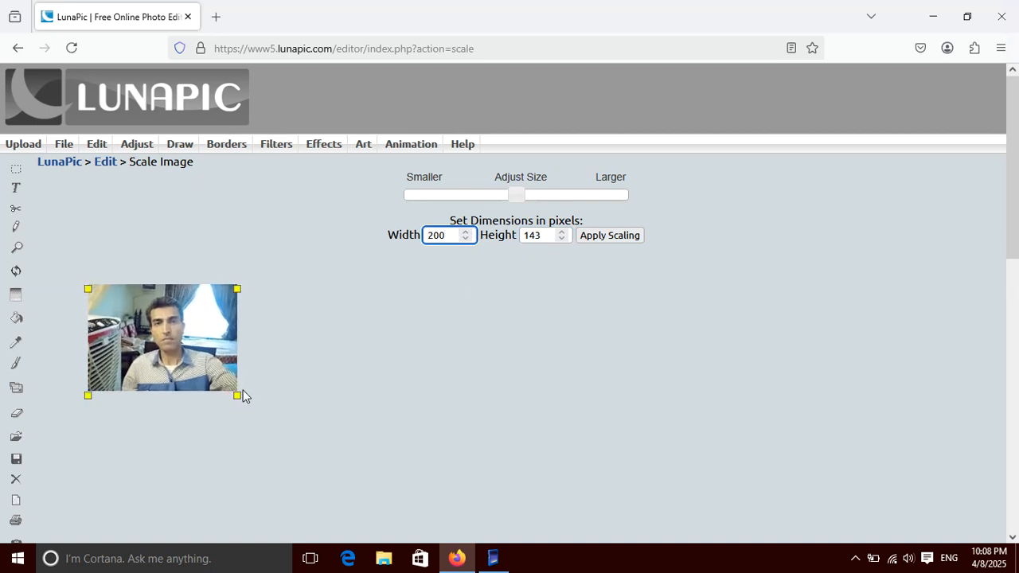
{"action": "mouse_move", "coordinate": [237, 398]}
{"action": "left_mouse_down"}
{"action": "mouse_move", "coordinate": [272, 429]}
{"action": "mouse_move", "coordinate": [229, 387]}
{"action": "mouse_move", "coordinate": [164, 353]}
{"action": "mouse_move", "coordinate": [234, 408]}
{"action": "left_mouse_up"}
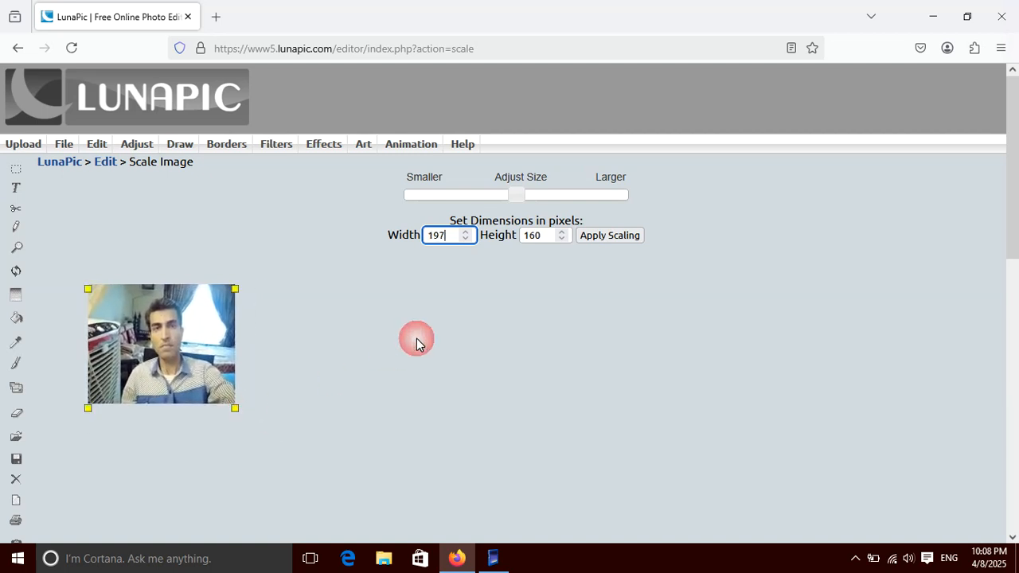
{"action": "left_click", "coordinate": [610, 236]}
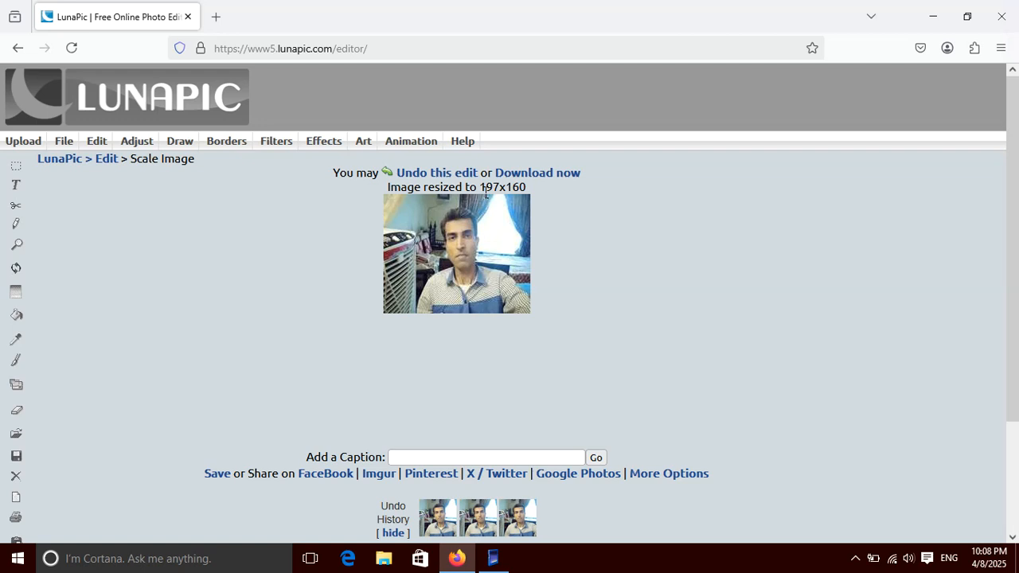
{"action": "left_click", "coordinate": [524, 175]}
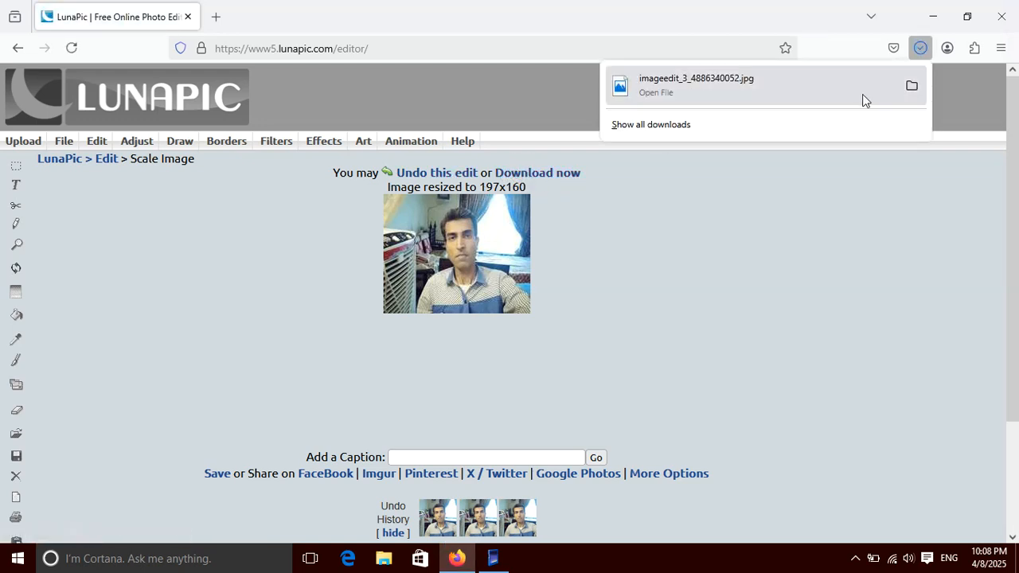
{"action": "left_click", "coordinate": [932, 10]}
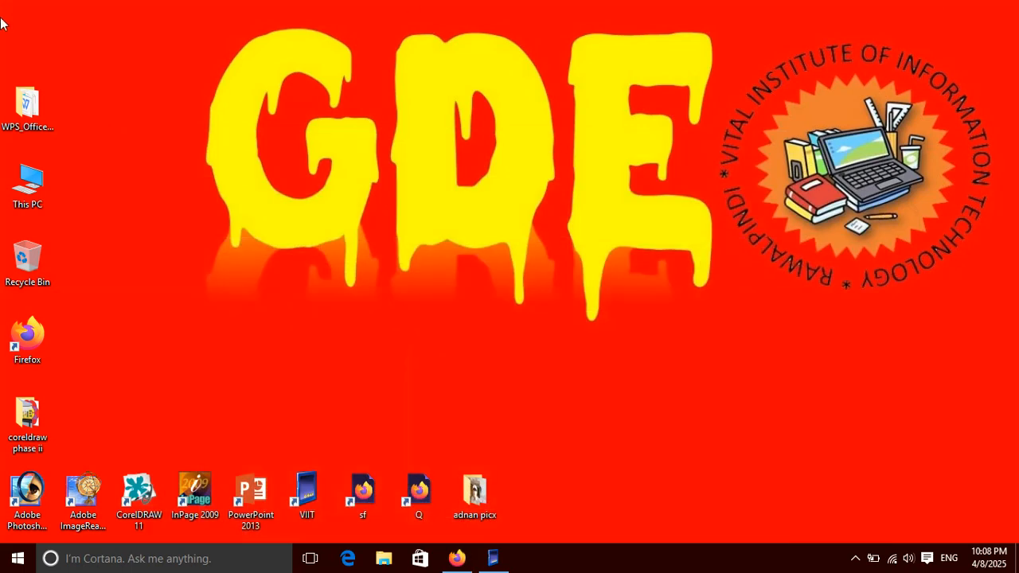
{"action": "double_click", "coordinate": [42, 199]}
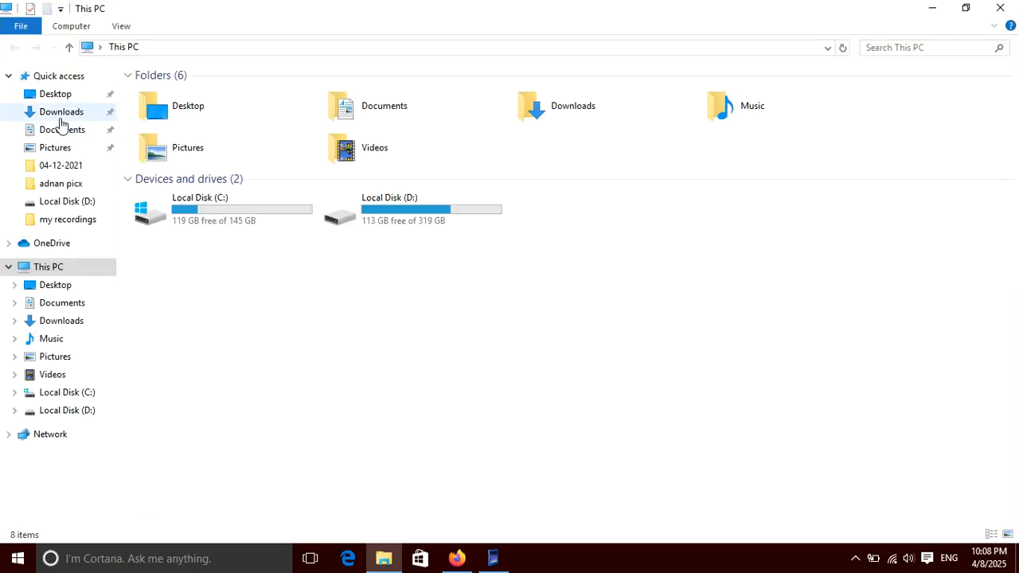
{"action": "left_click", "coordinate": [68, 114]}
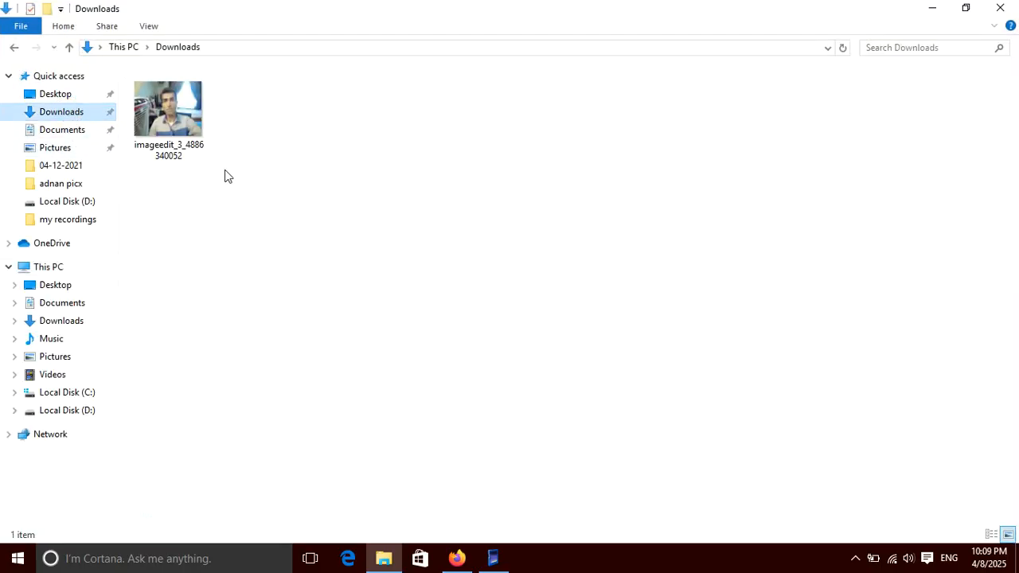
{"action": "double_click", "coordinate": [187, 127]}
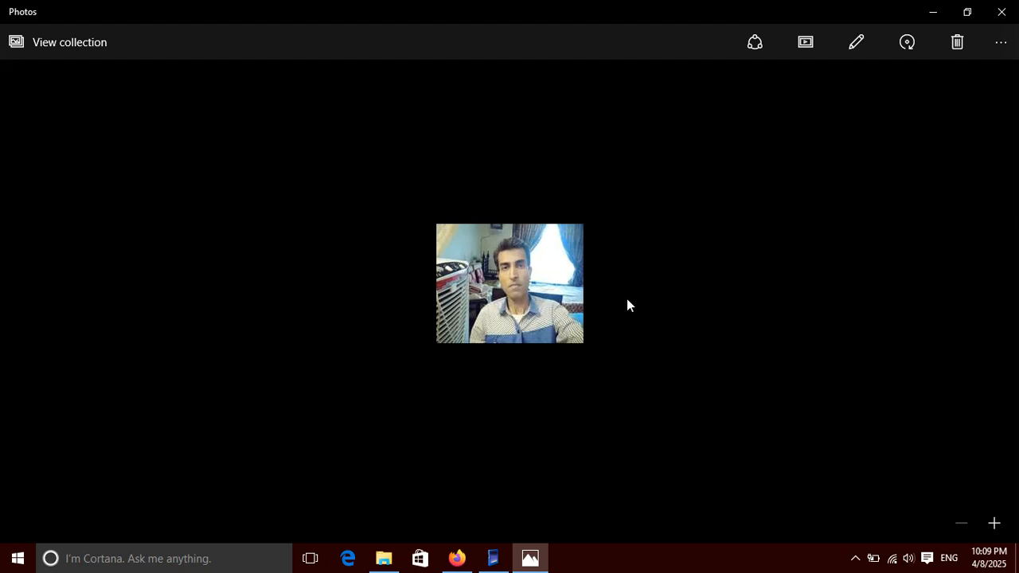
{"action": "scroll", "coordinate": [627, 299], "scroll_direction": "up", "scroll_amount": 5}
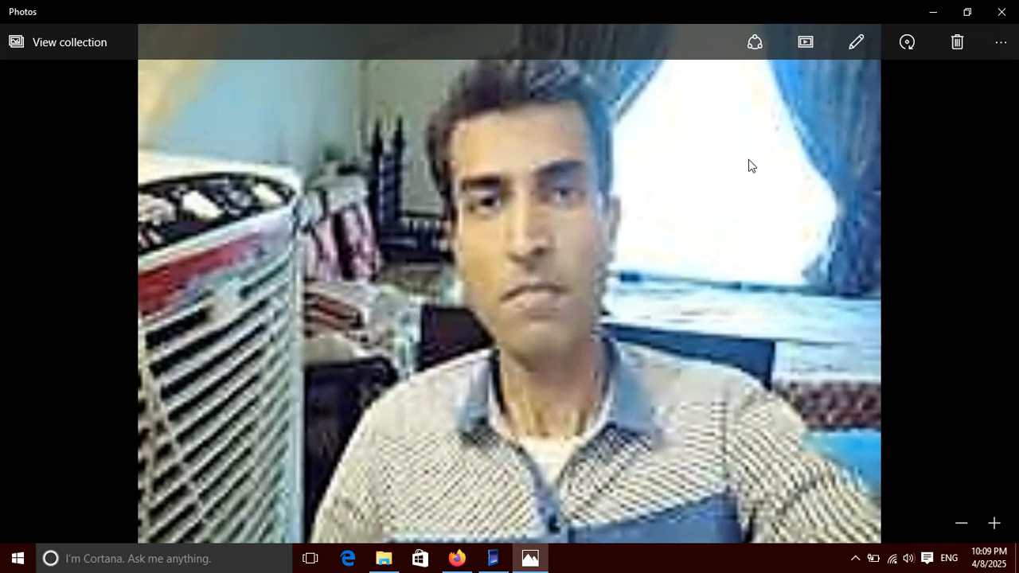
{"action": "scroll", "coordinate": [664, 236], "scroll_direction": "down", "scroll_amount": 6}
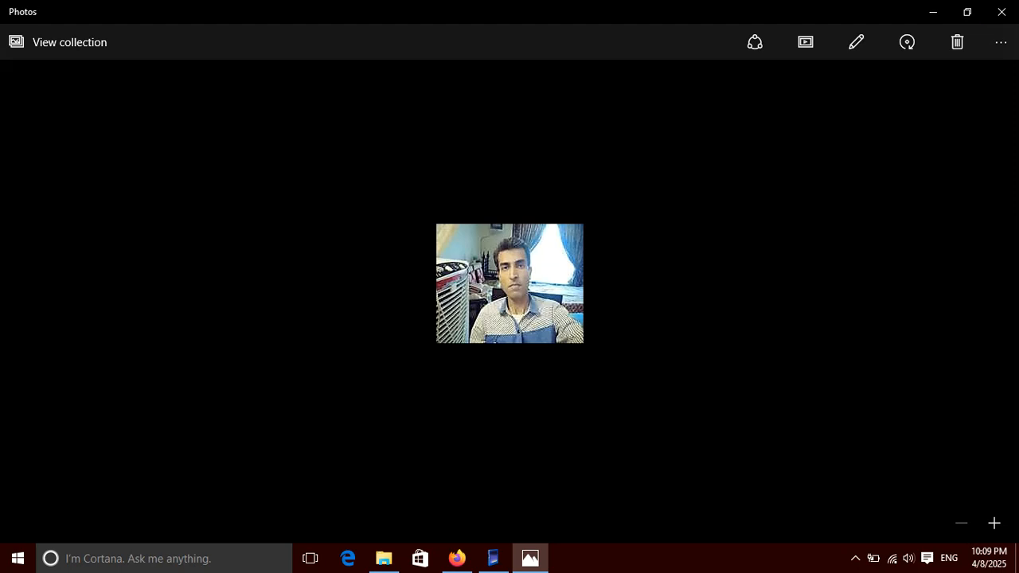
{"action": "left_click", "coordinate": [1001, 11]}
{"action": "left_click", "coordinate": [1001, 6]}
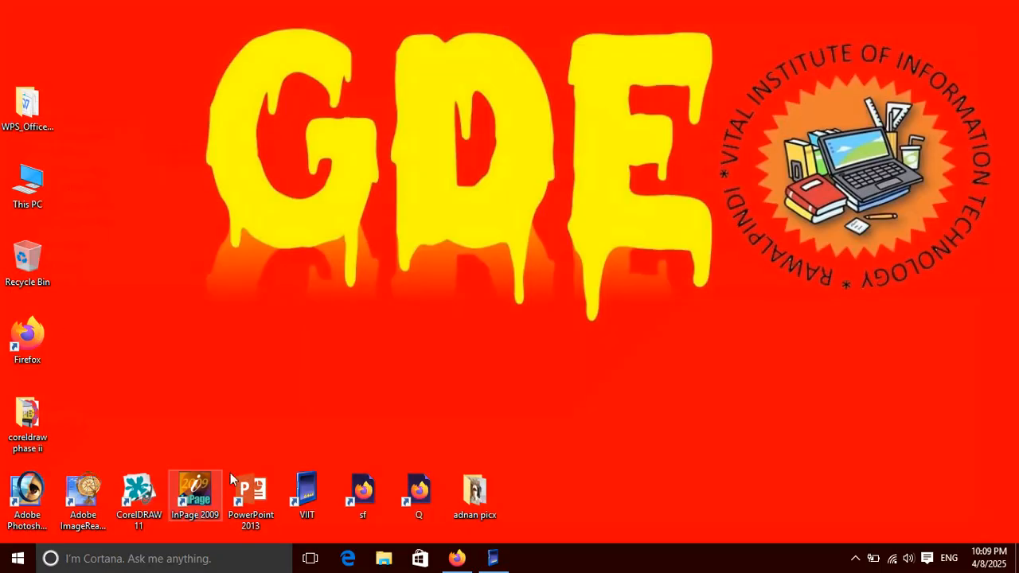
- View the original photo IMG-20200725-WA0009 from the pictures folder on the desktop for comparison, and close the folder
{"action": "double_click", "coordinate": [473, 494]}
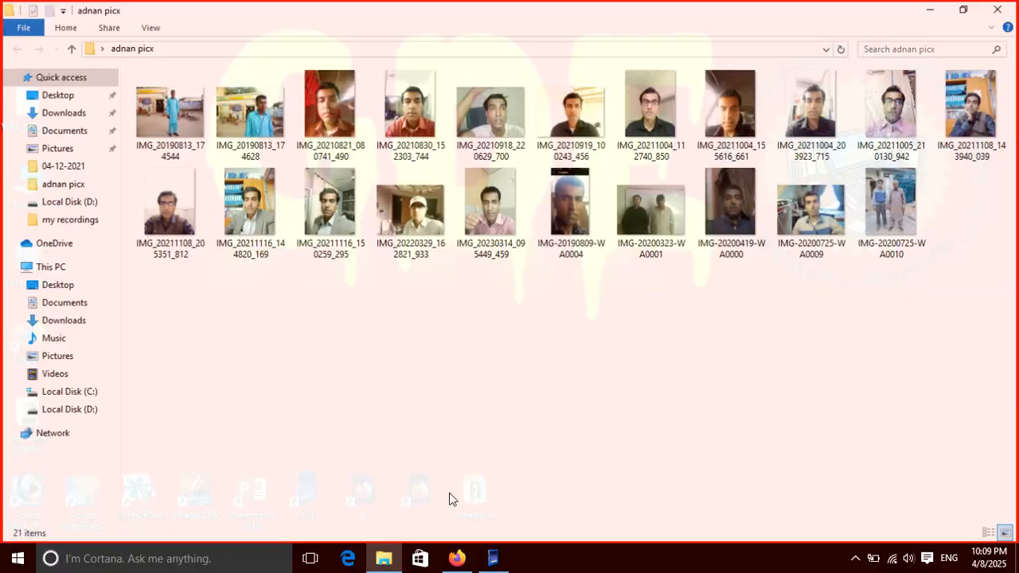
{"action": "double_click", "coordinate": [812, 209]}
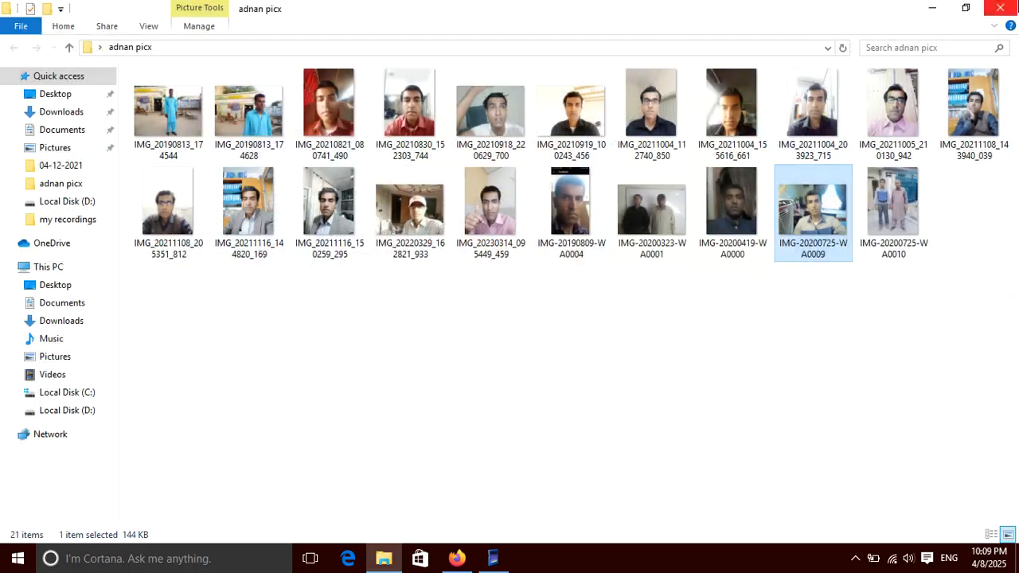
{"action": "left_click", "coordinate": [1017, 8]}
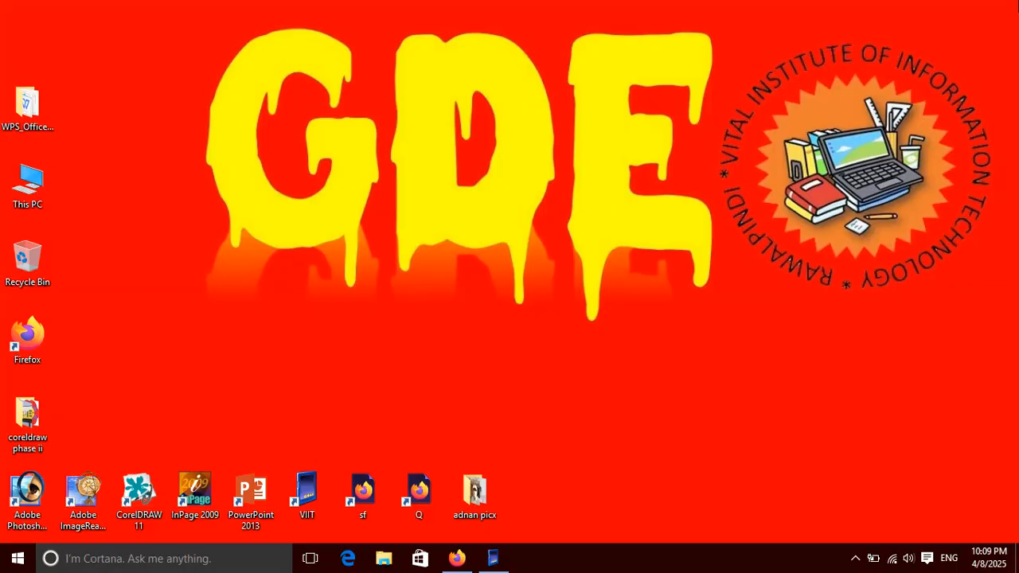
- Switch back to the LunaPic page in Firefox and close the browser
{"action": "left_click", "coordinate": [457, 559]}
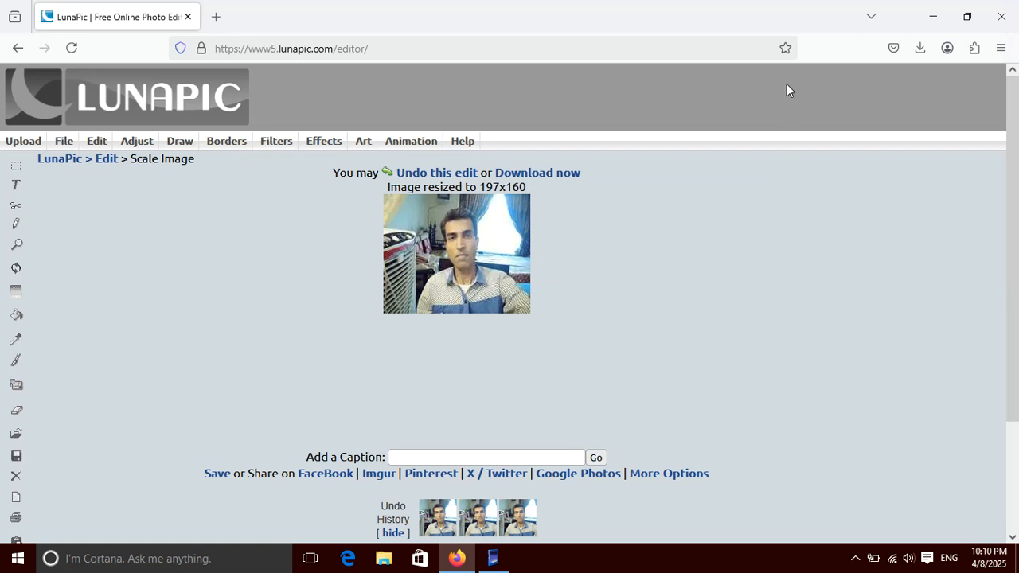
{"action": "mouse_move", "coordinate": [1015, 169]}
{"action": "left_mouse_down"}
{"action": "mouse_move", "coordinate": [1018, 294]}
{"action": "mouse_move", "coordinate": [1018, 151]}
{"action": "left_mouse_up"}
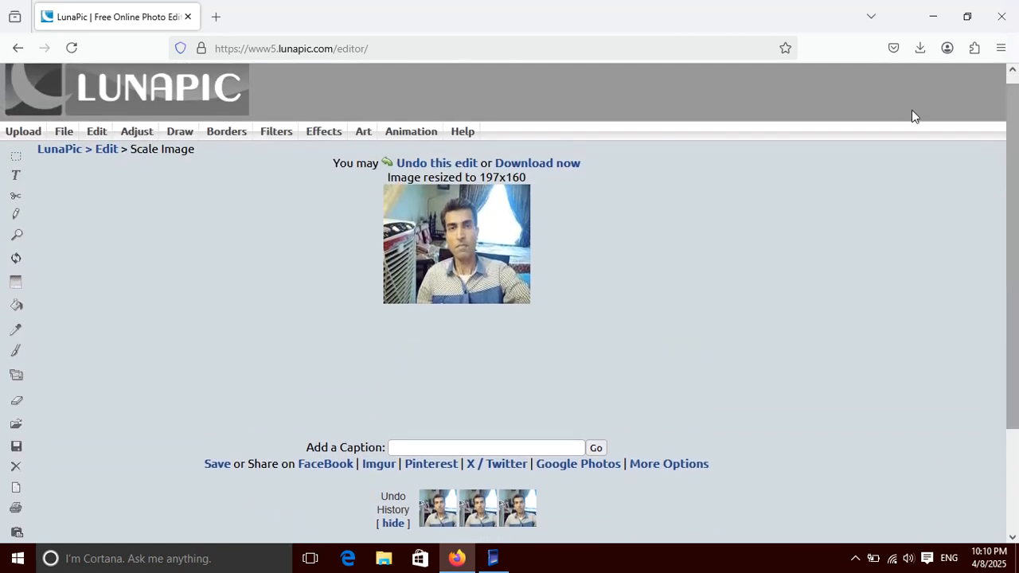
{"action": "left_click", "coordinate": [1001, 16]}
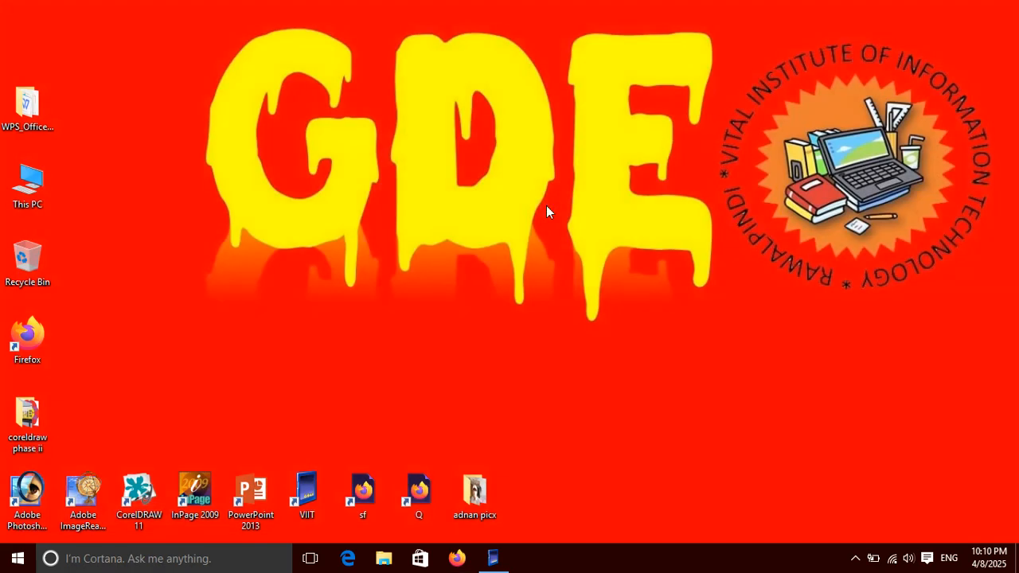